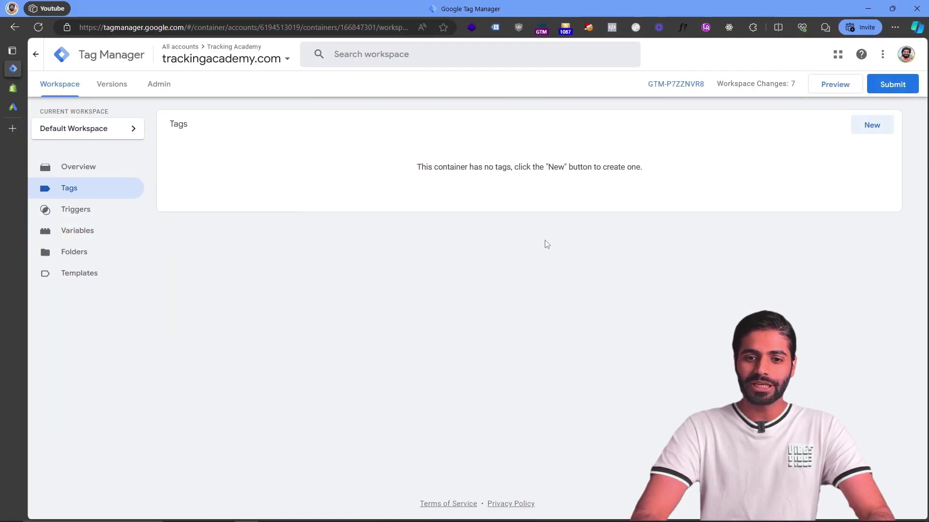
Open the GTM-P7ZZNVR8 install code dialog and copy the head snippet
left_click(678, 84)
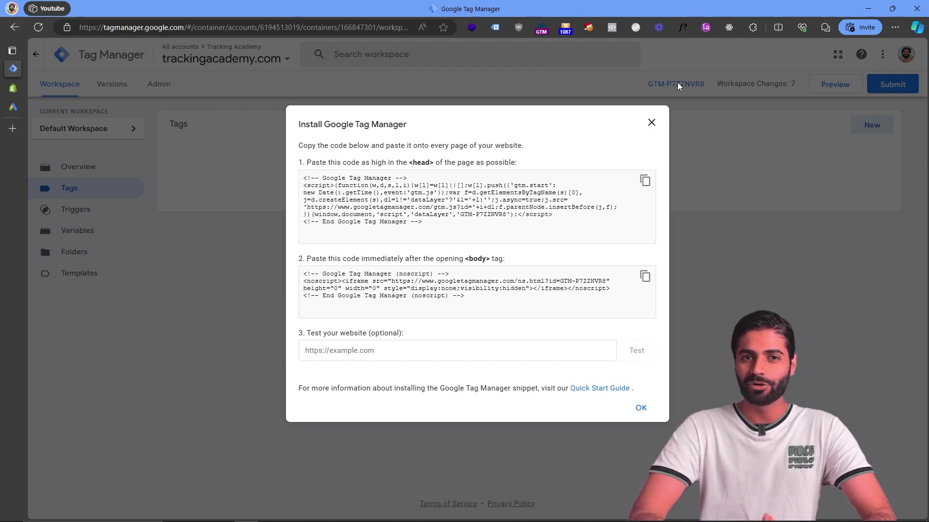
left_click(645, 181)
In the Shopify admin, open the Sense theme's code editor from Online Store themes
left_click(14, 89)
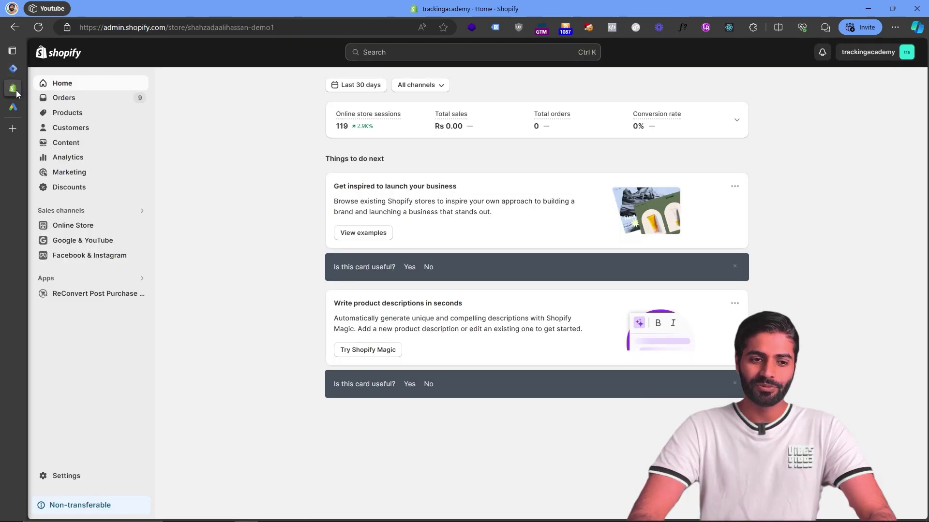
left_click(101, 232)
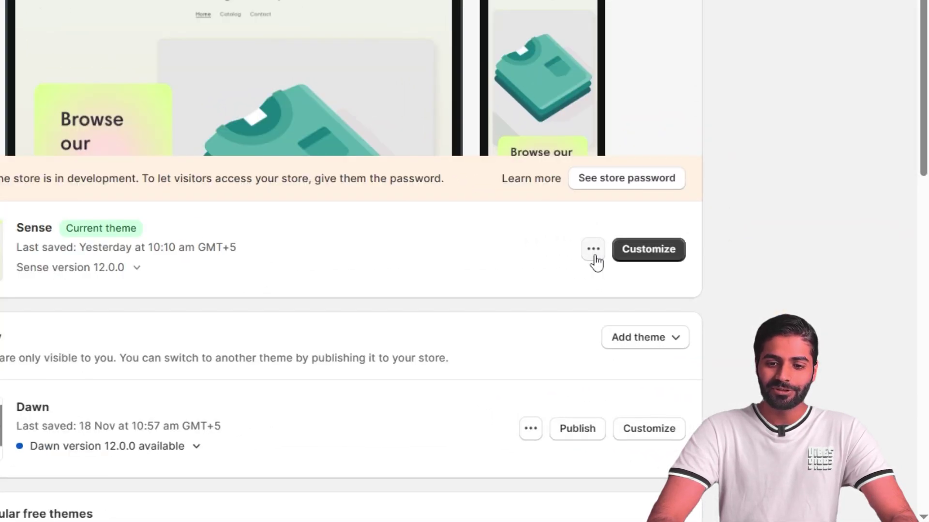
left_click(639, 287)
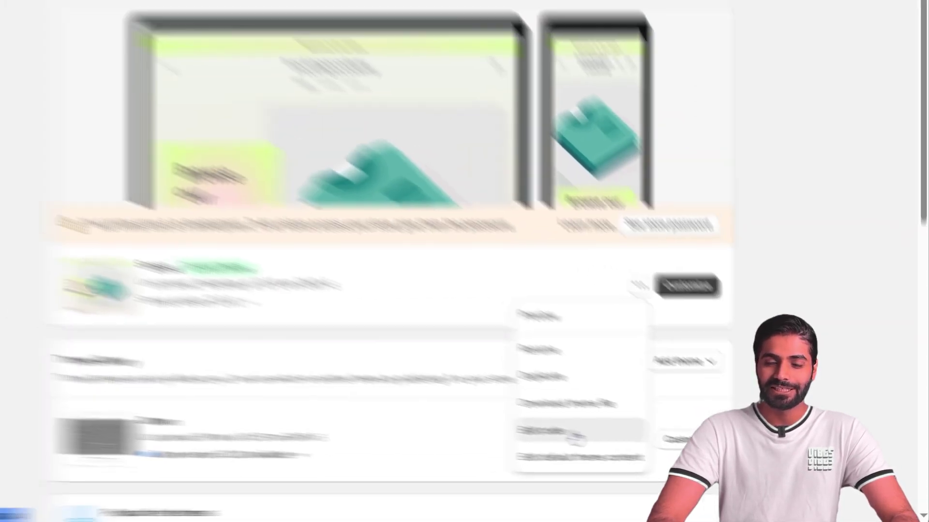
left_click(561, 430)
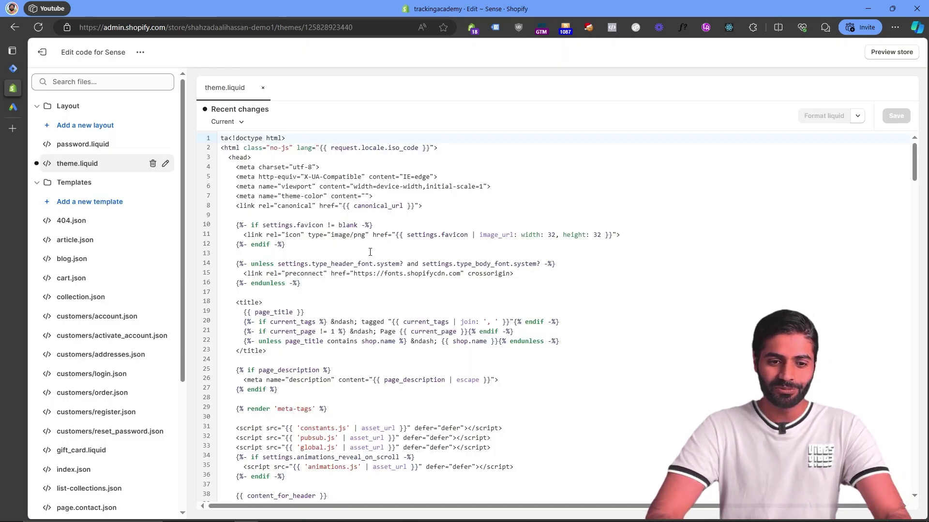
Paste the GTM head script on a new line right after <head> in theme.liquid
left_click(255, 158)
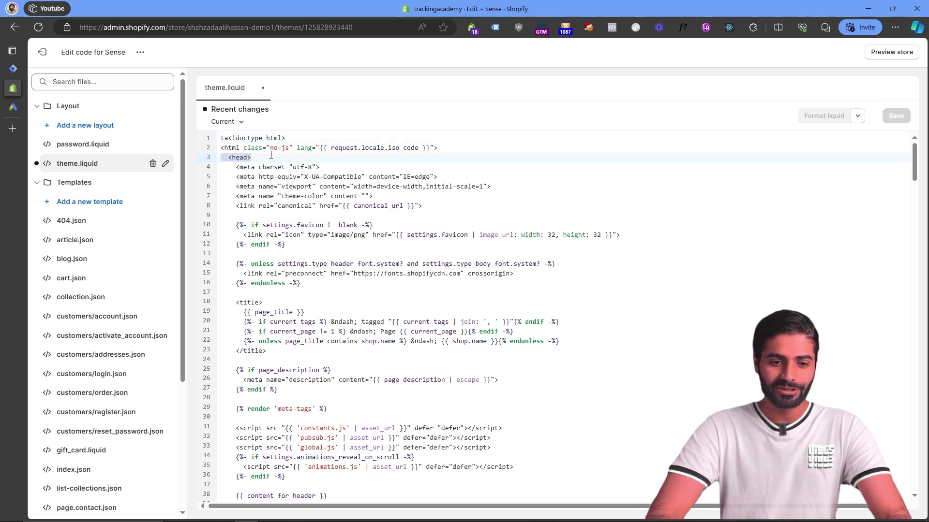
key("Return")
key("Return")
key("ctrl+v")
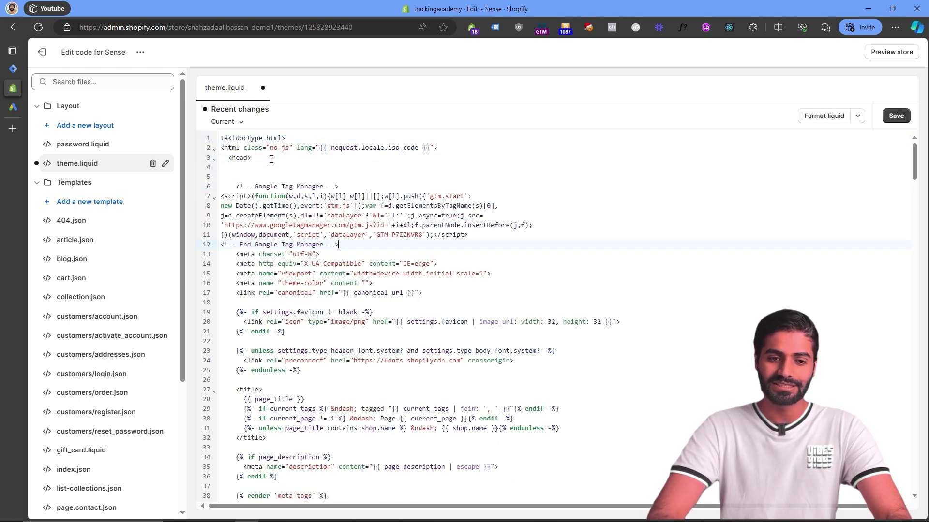
left_click(84, 86)
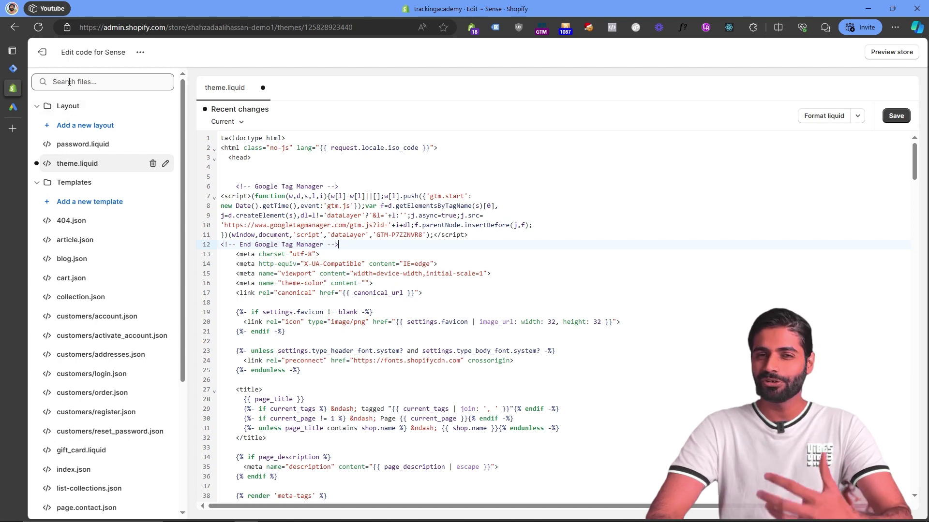
Copy the GTM noscript body snippet and paste it after the <body> tag in theme.liquid
left_click(13, 68)
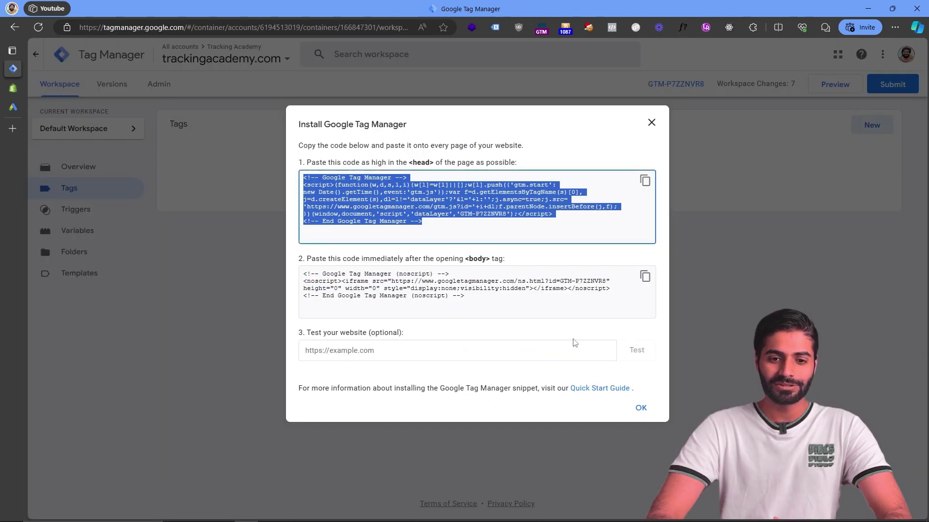
left_click(645, 277)
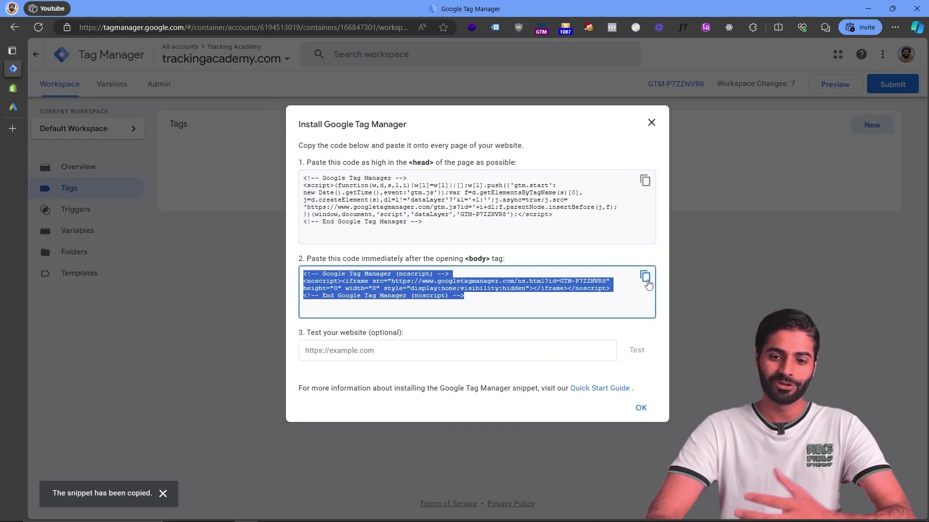
left_click(13, 88)
scroll(413, 276, "down", 20)
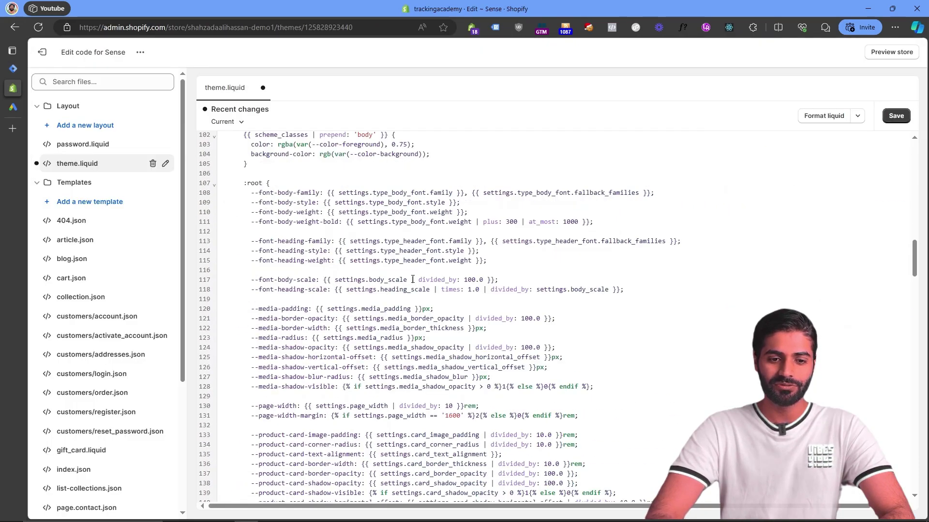
key("ctrl+f")
type("<body")
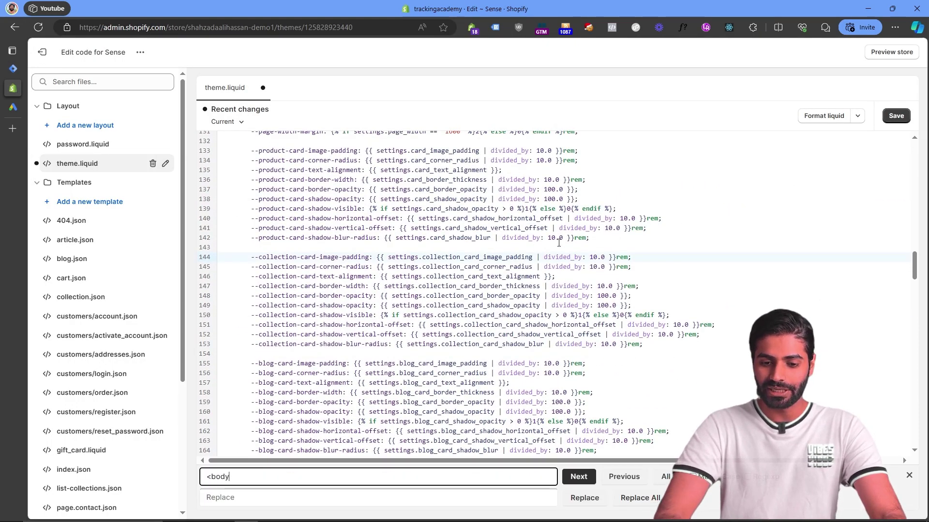
left_click(578, 476)
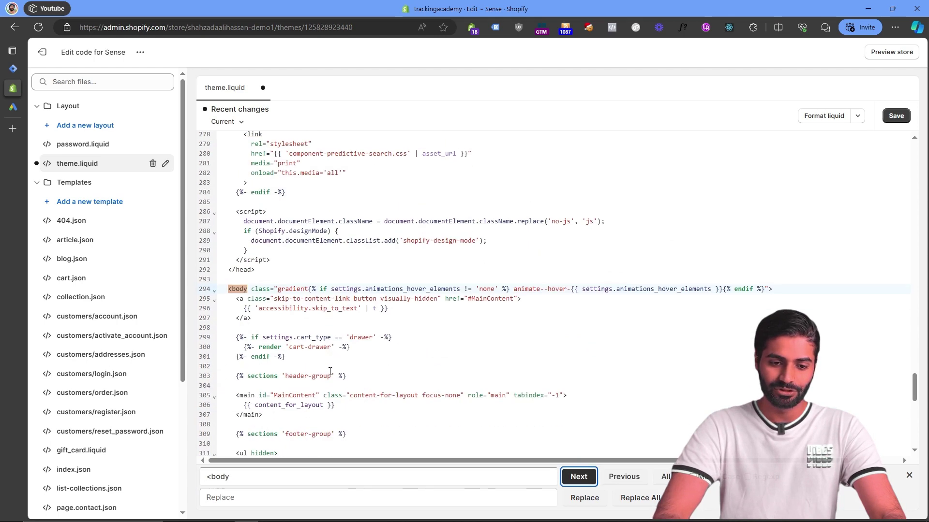
scroll(295, 346, "down", 1)
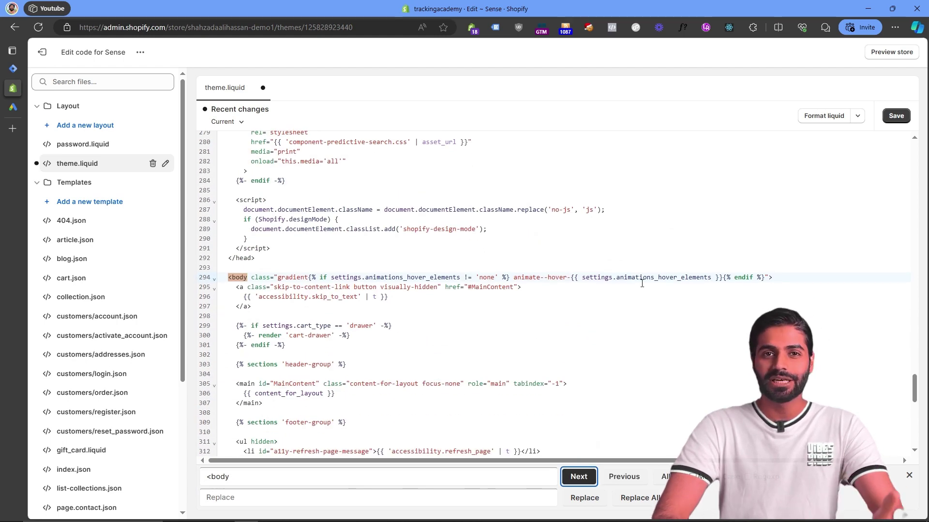
left_click(834, 281)
key("Escape")
key("Return")
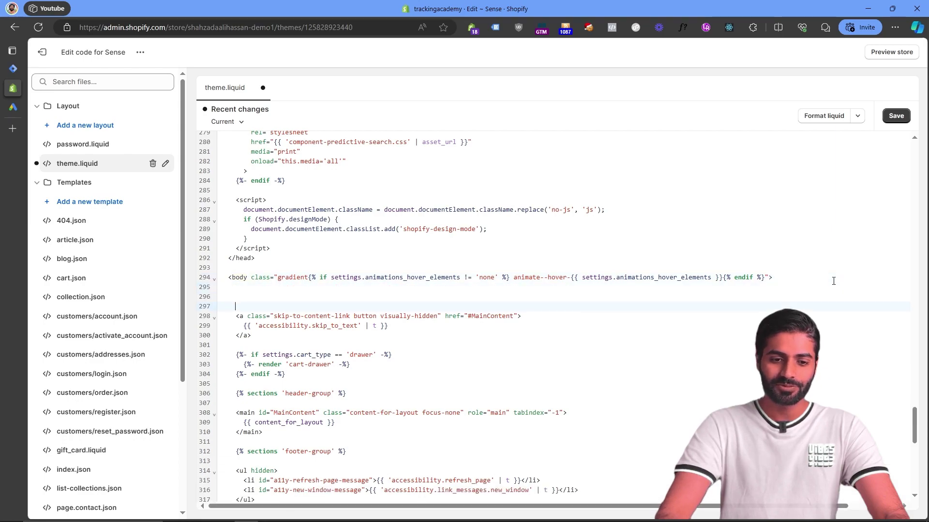
key("Return")
key("ctrl+v")
Format theme.liquid and save the file
scroll(833, 280, "up", 20)
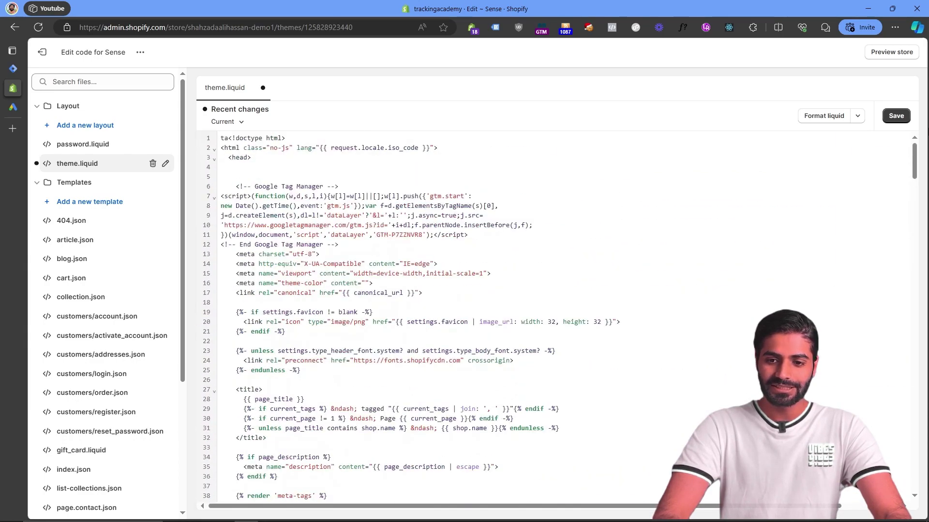
left_click(833, 122)
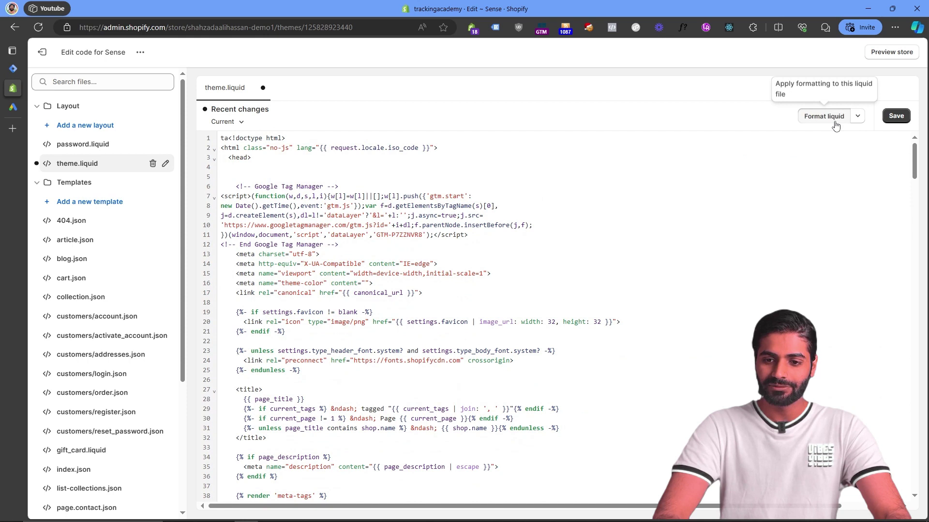
left_click(892, 117)
left_click(641, 263)
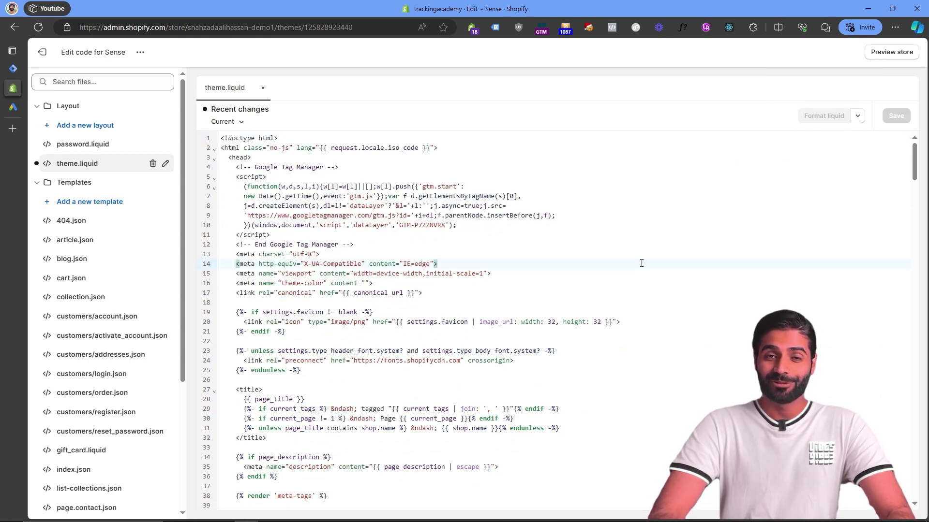
Close the GTM install dialog and launch Preview mode on the store
left_click(12, 68)
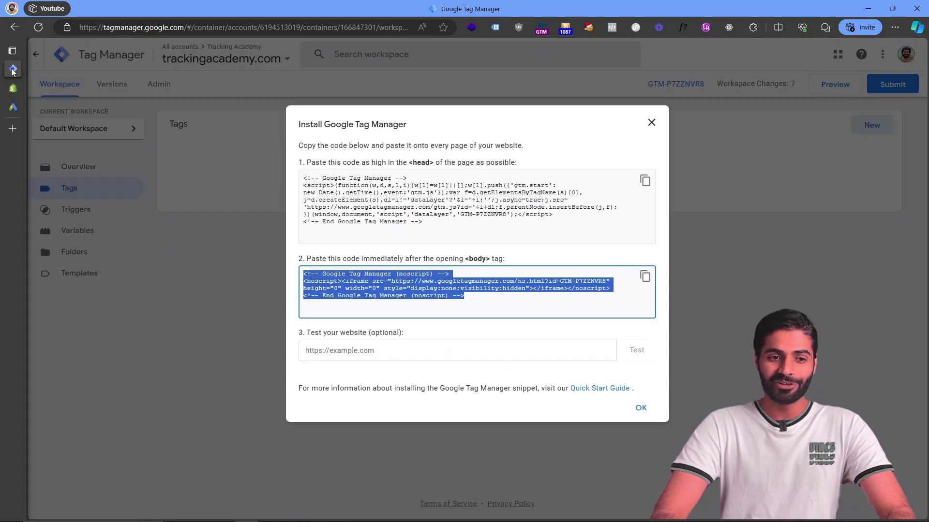
left_click(652, 122)
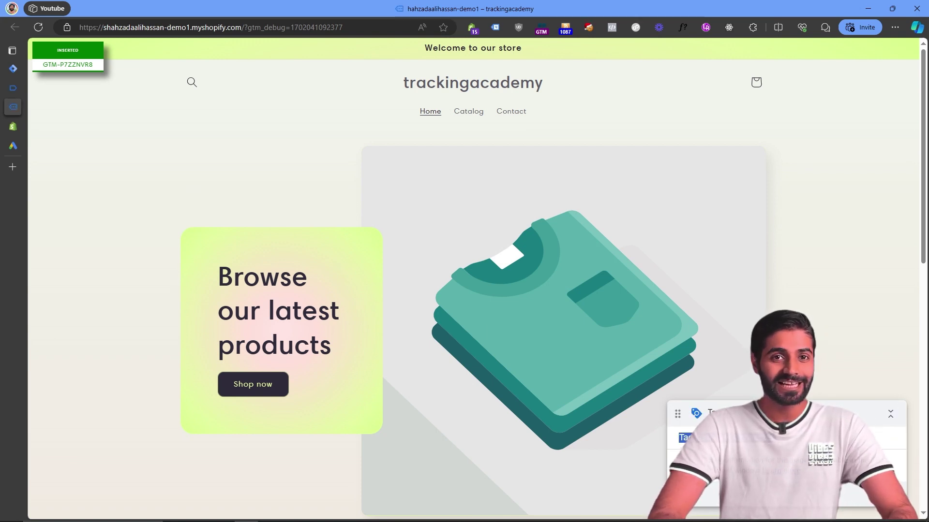
Check the store in Tag Assistant Legacy, which finds four GTM-P7ZZNVR8 entries, then return to Shopify
left_click(494, 27)
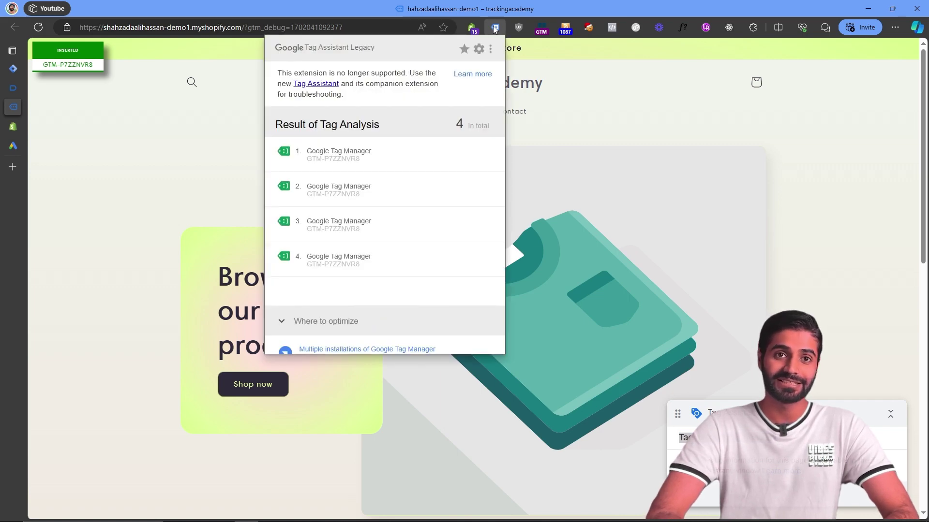
mouse_move(327, 164)
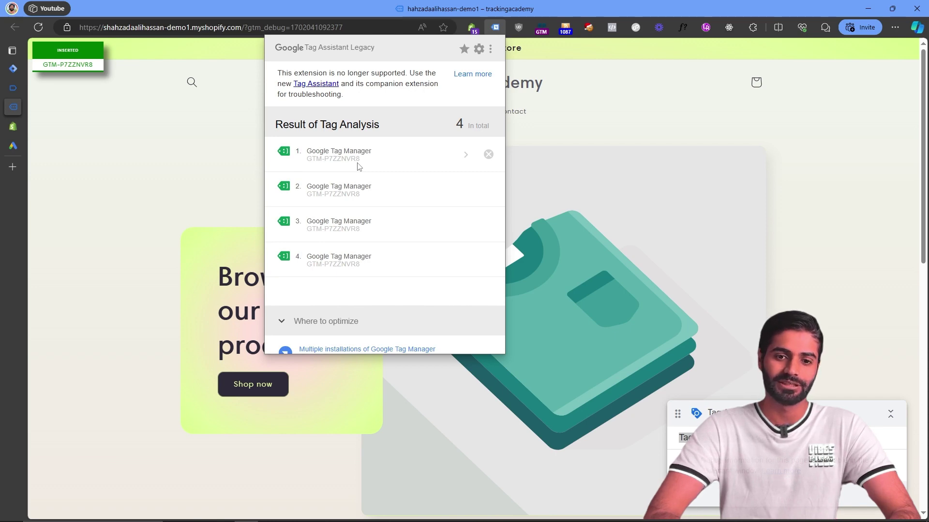
left_click(13, 69)
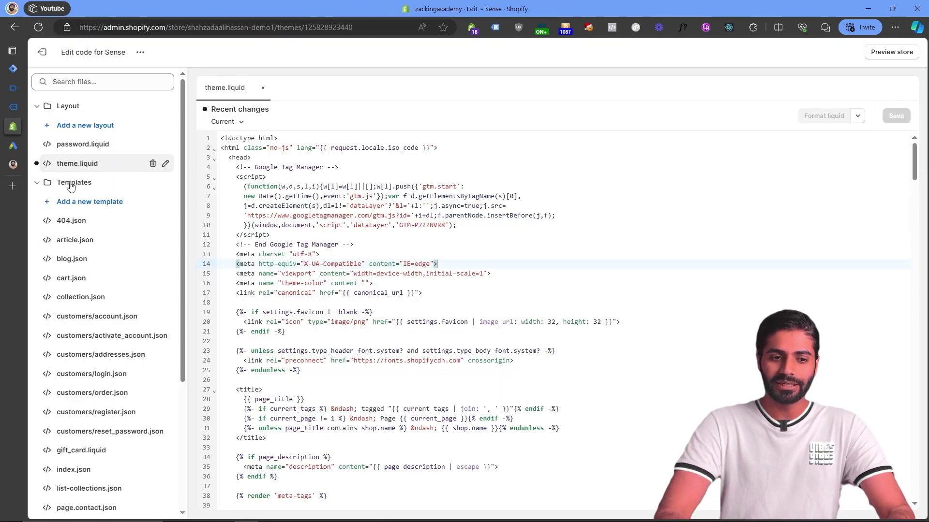
Create a new snippet named head-datalayer.liquid in the Snippets folder
left_click(89, 183)
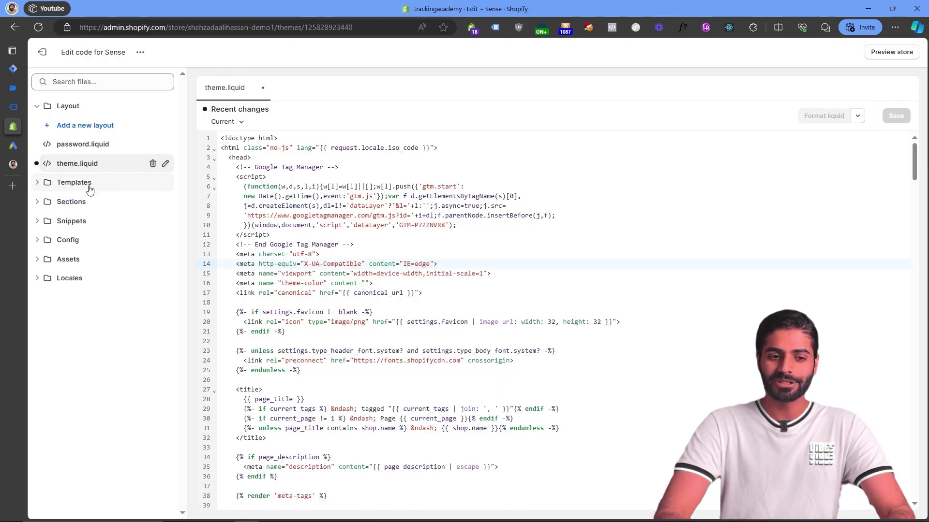
left_click(90, 228)
left_click(85, 241)
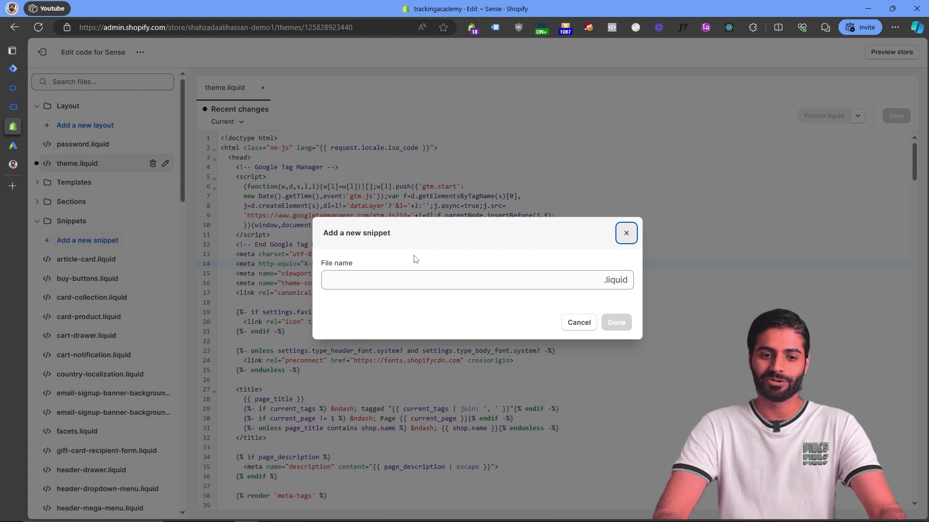
left_click(405, 274)
type("head-data")
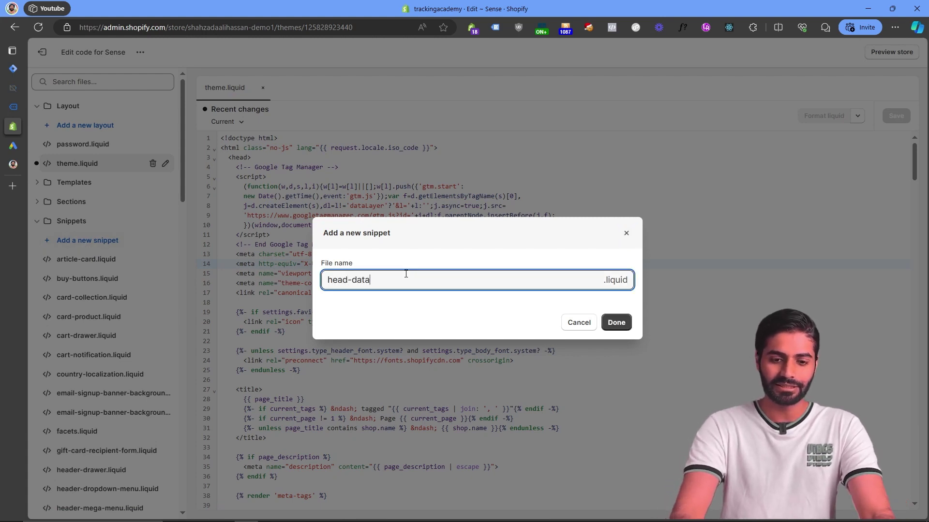
type("layer")
key("Return")
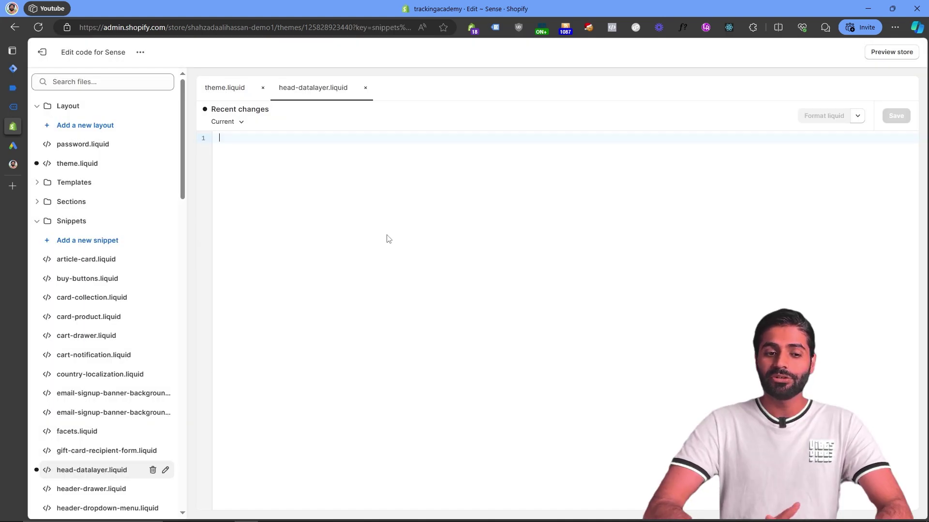
Create a second snippet named datalayer-product.liquid
left_click(73, 241)
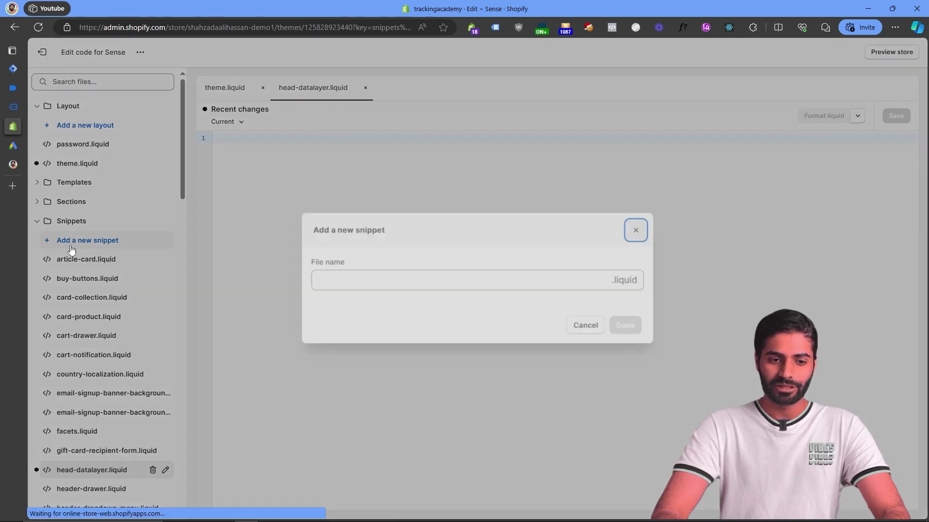
left_click(476, 284)
type("datala")
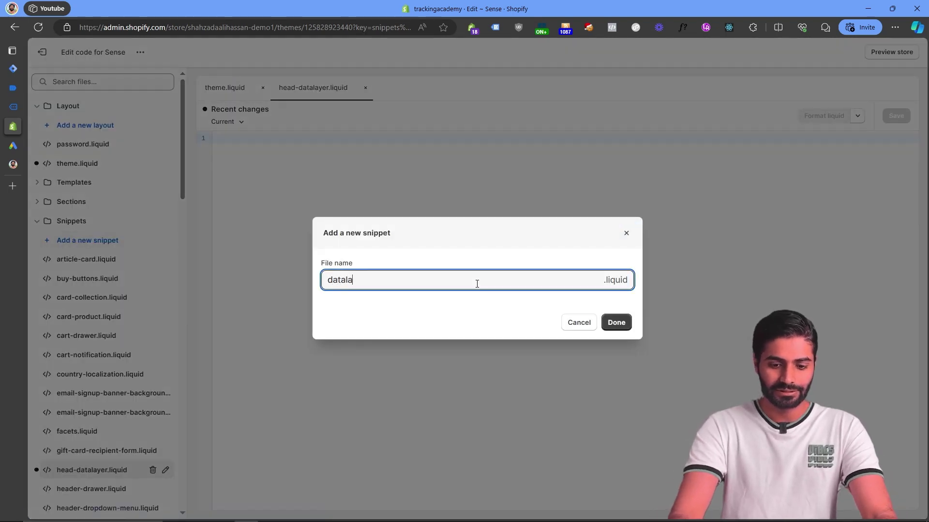
type("yer-product")
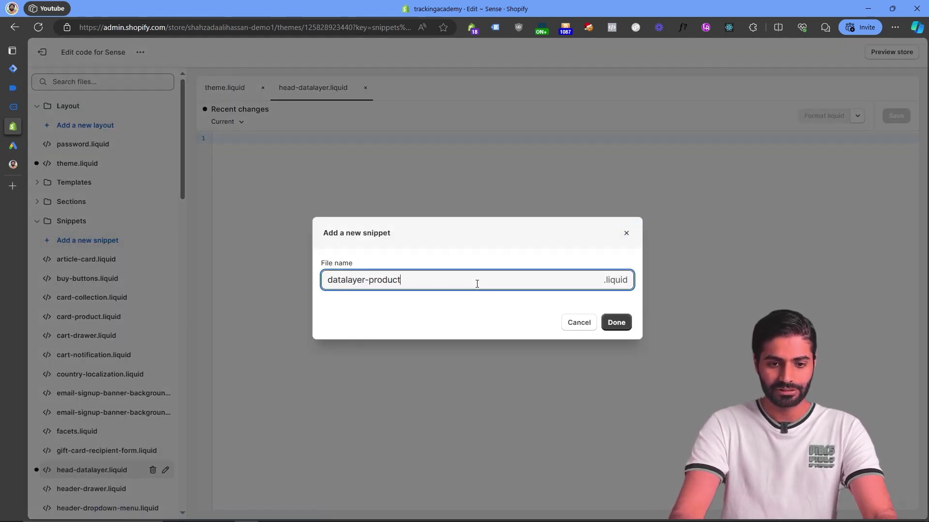
key("Return")
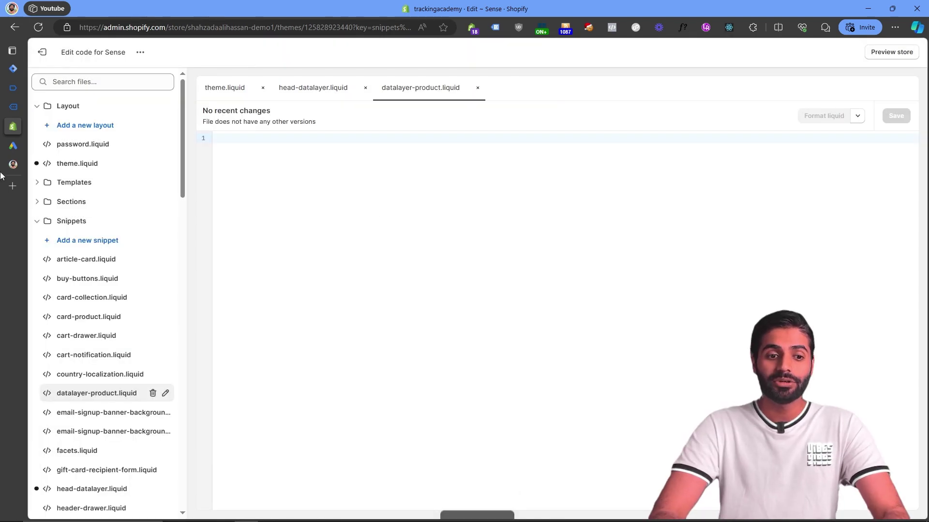
Paste the blog's Product DataLayer Code into datalayer-product.liquid and save it
mouse_move(13, 164)
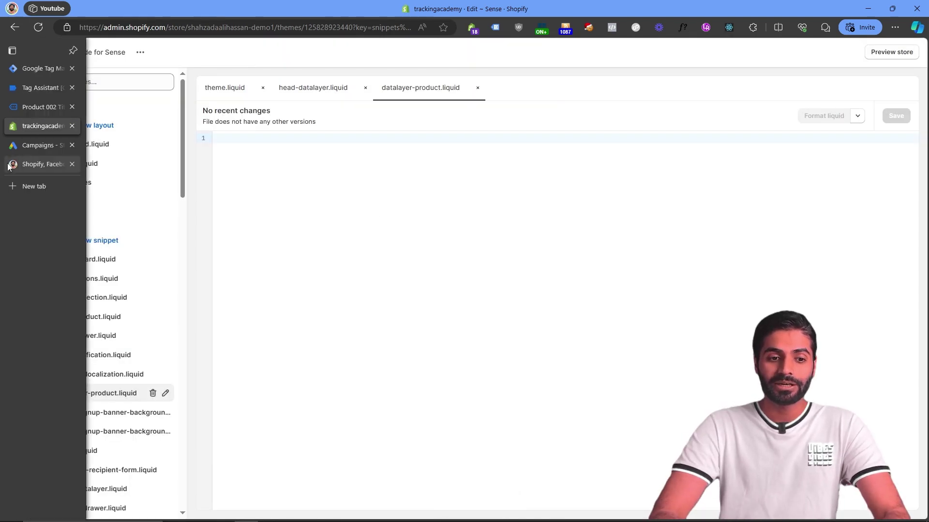
left_click(49, 165)
scroll(466, 209, "up", 1)
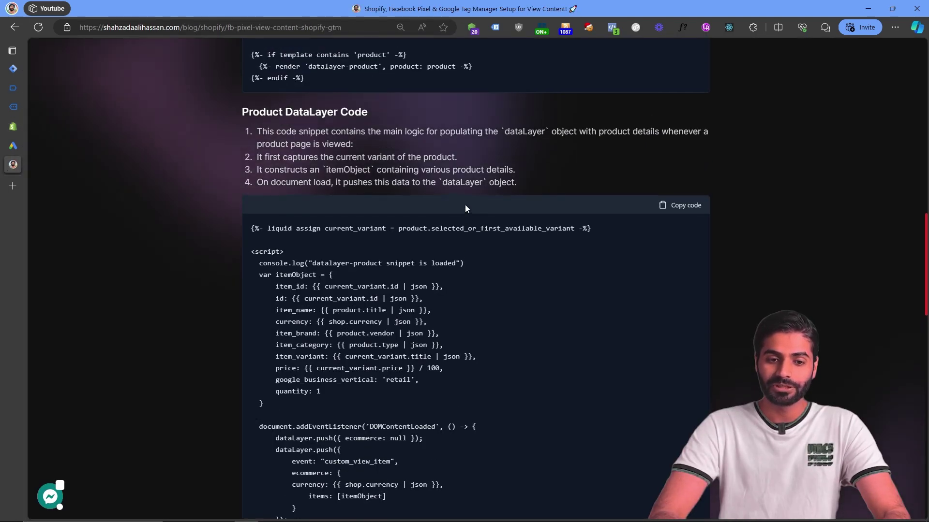
left_click(663, 205)
left_click(13, 127)
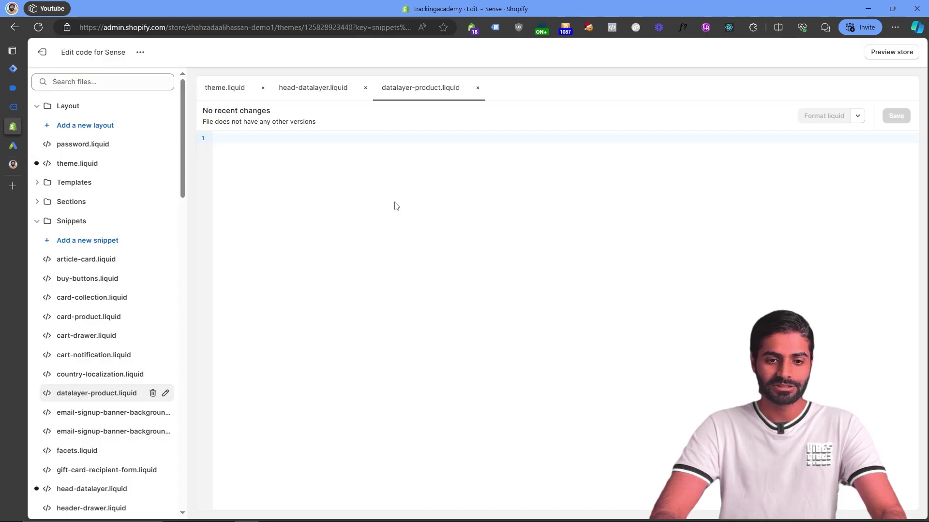
key("ctrl+v")
left_click(896, 116)
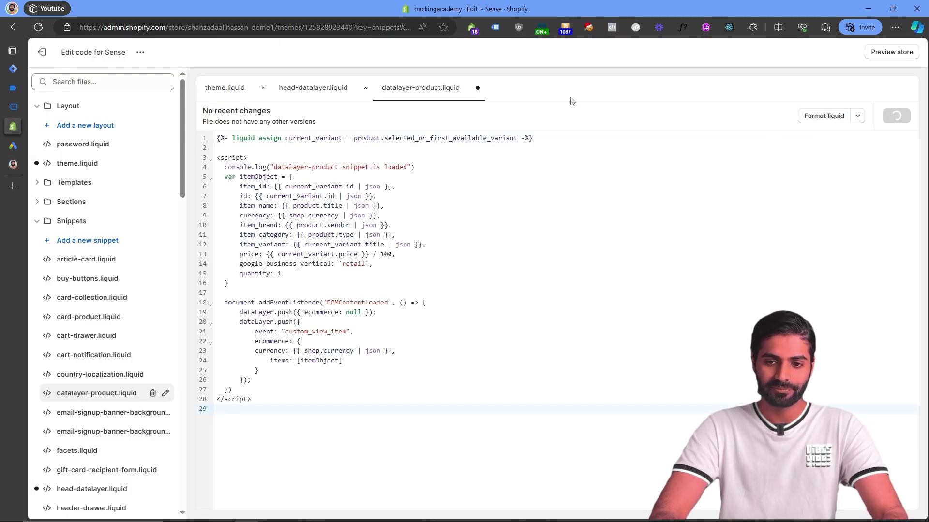
Paste the blog's Head DataLayer Code into head-datalayer.liquid and save it
left_click(327, 93)
left_click(13, 164)
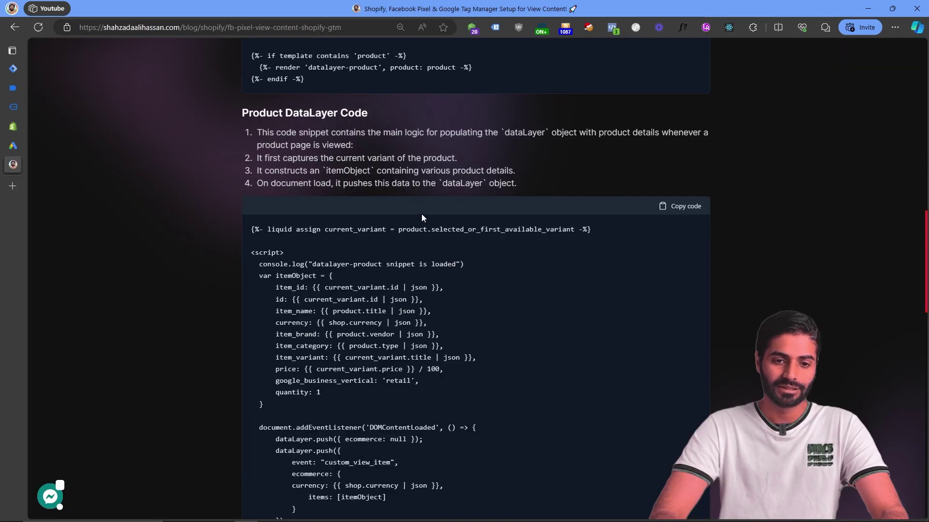
scroll(422, 214, "up", 4)
left_click(682, 177)
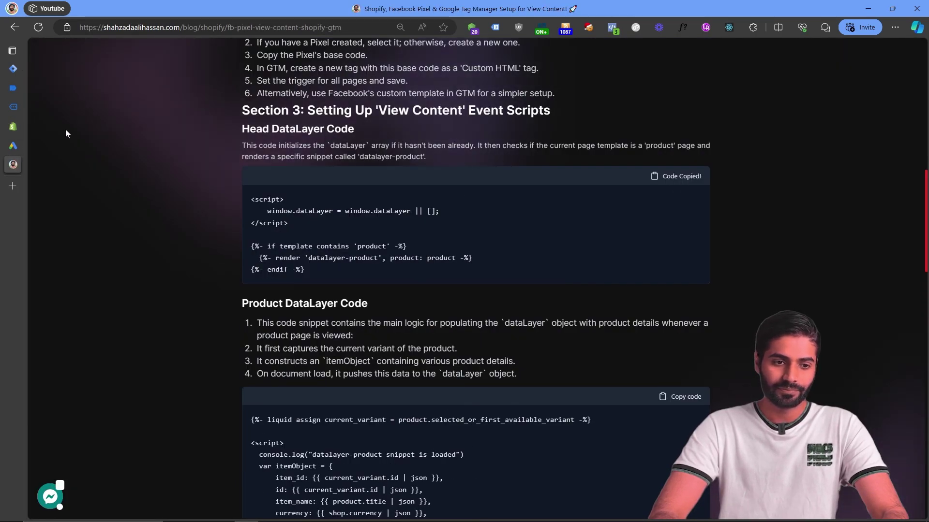
left_click(13, 126)
left_click(441, 211)
key("ctrl+v")
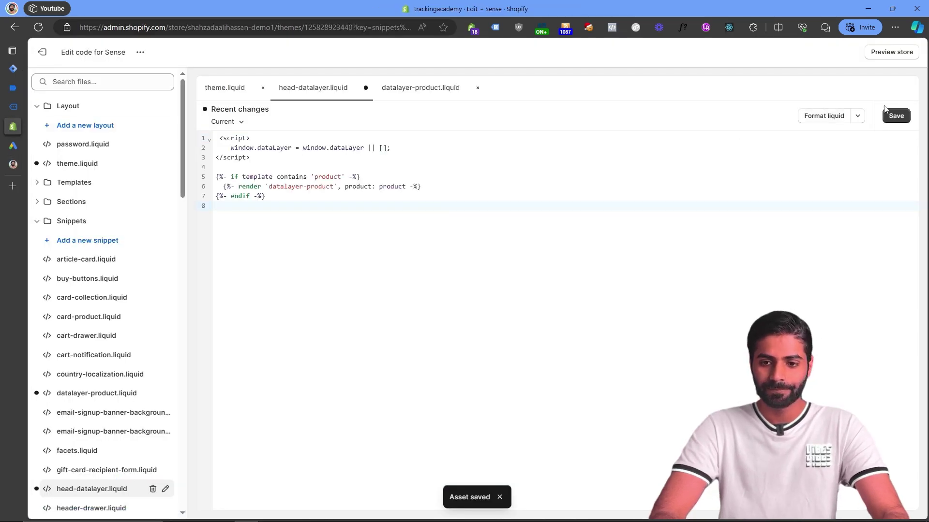
left_click(896, 116)
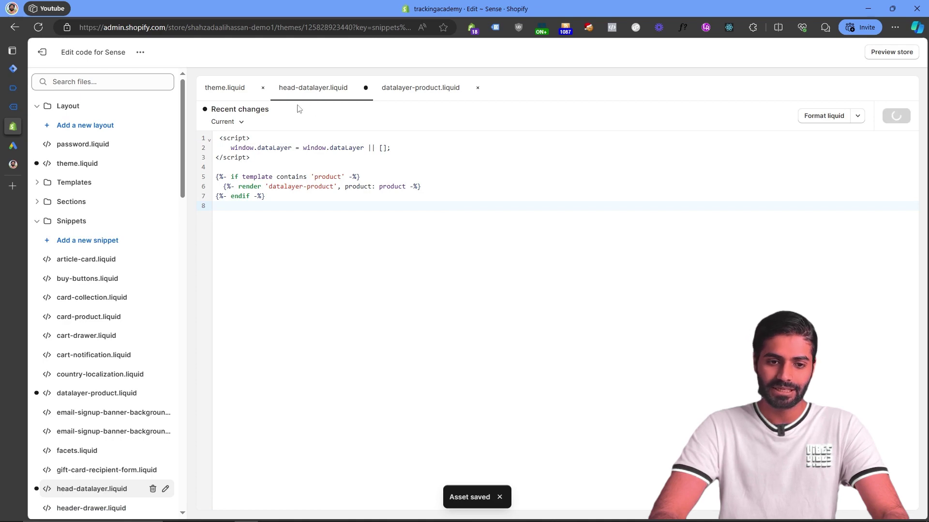
Open theme.liquid and copy the Theme DataLayer Code render line from the blog
left_click(214, 89)
left_click(13, 165)
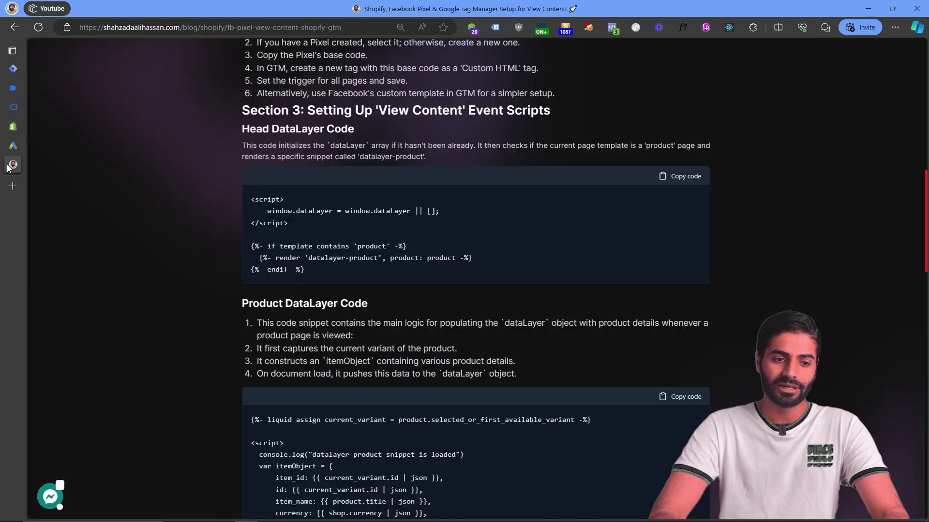
scroll(393, 301, "down", 10)
scroll(394, 302, "down", 1)
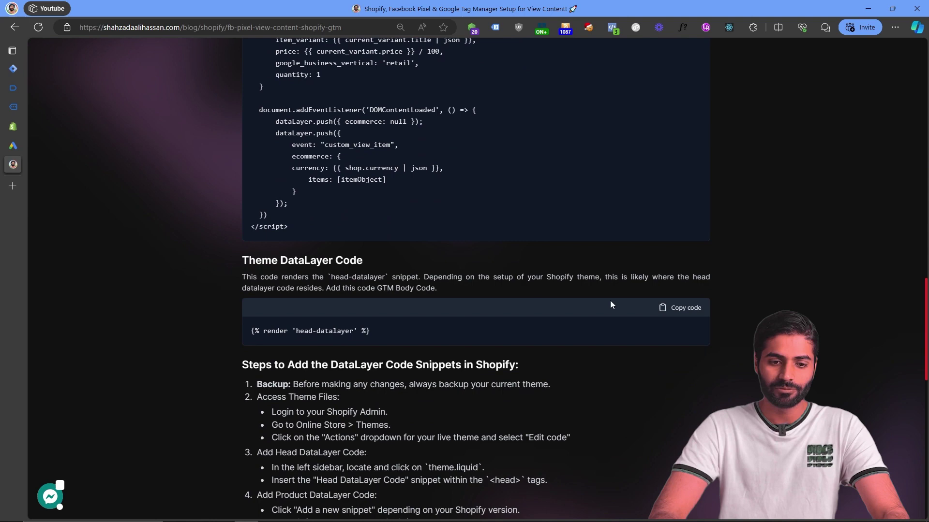
left_click(691, 311)
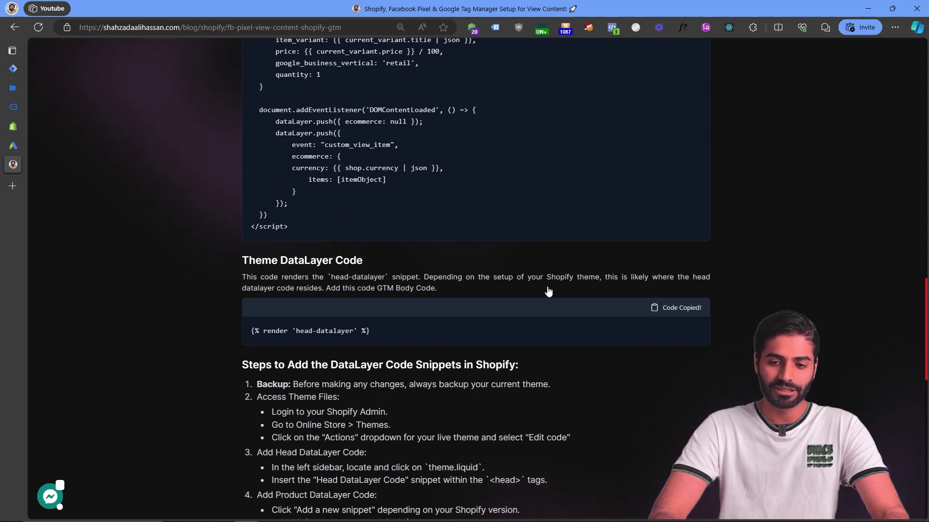
left_click(668, 308)
Paste {% render 'head-datalayer' %} below the GTM noscript block in theme.liquid and save
left_click(13, 126)
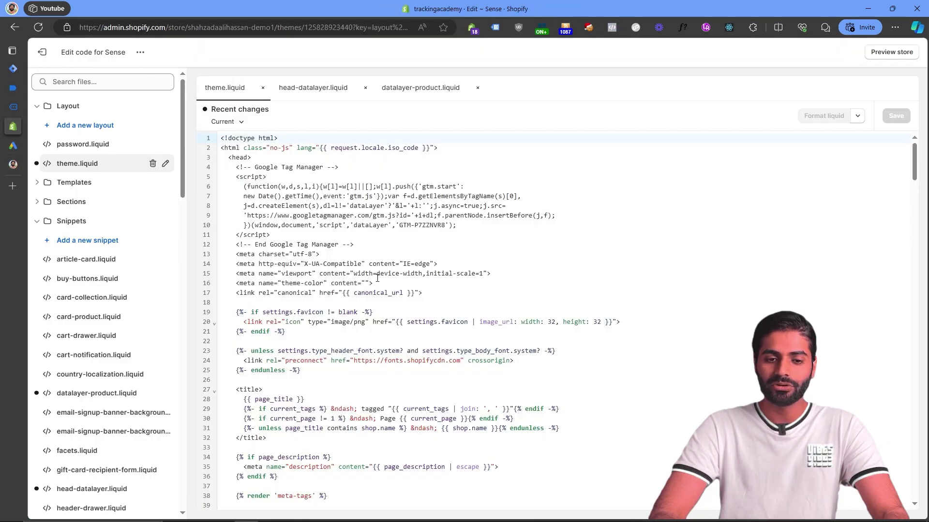
key("ctrl+f")
type("<body")
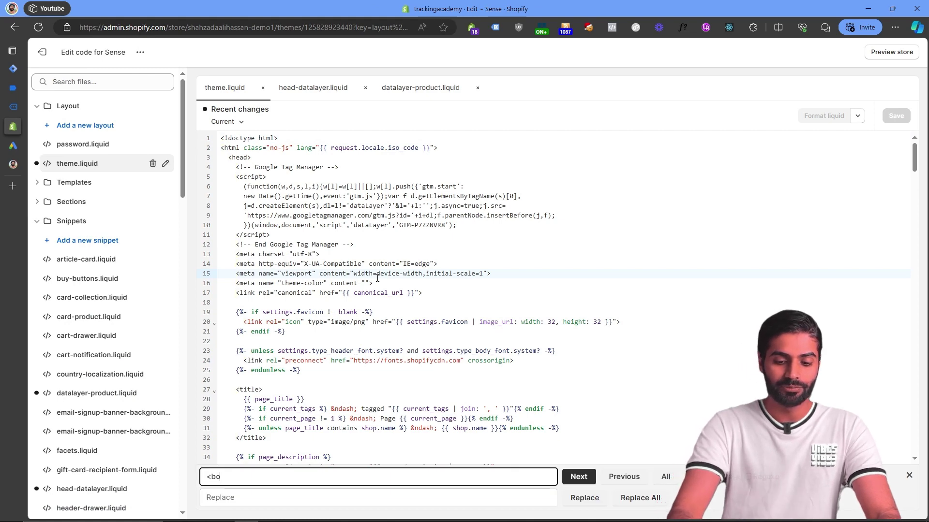
left_click(593, 478)
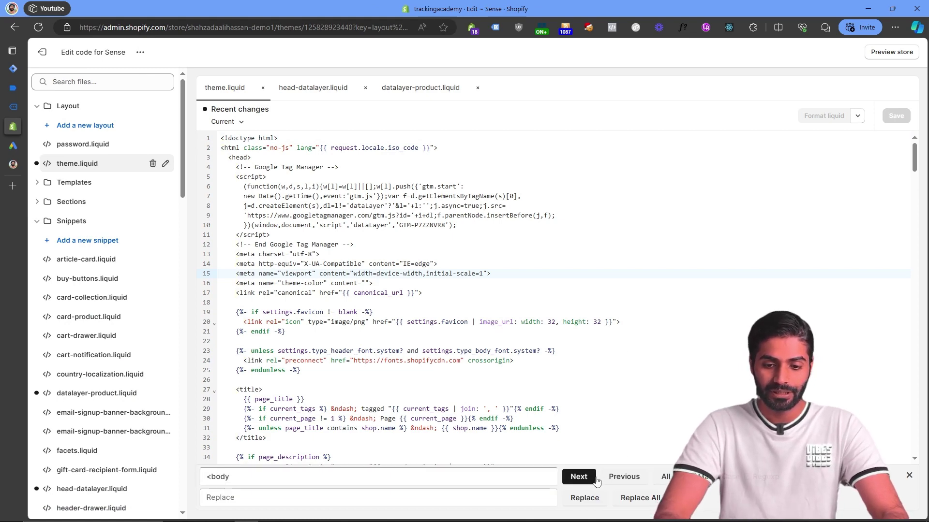
scroll(464, 364, "down", 3)
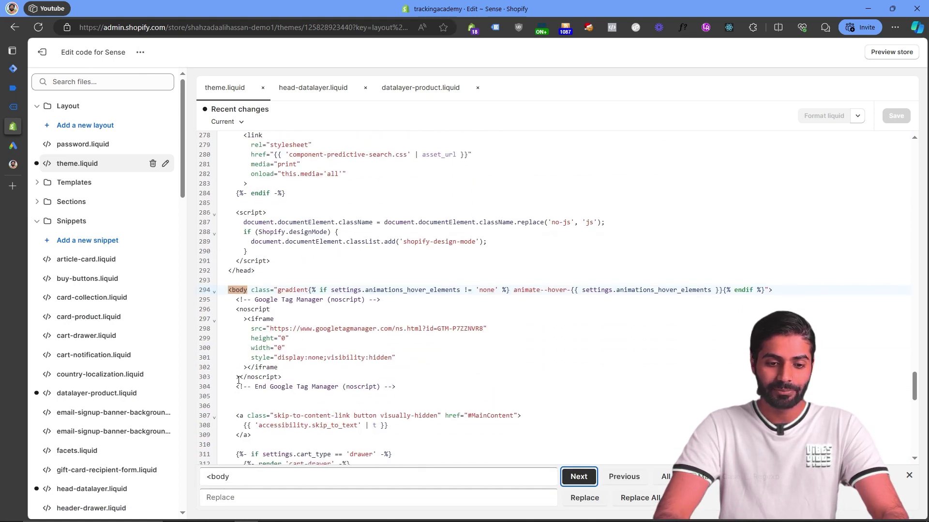
left_click(240, 406)
key("Escape")
key("ctrl+v")
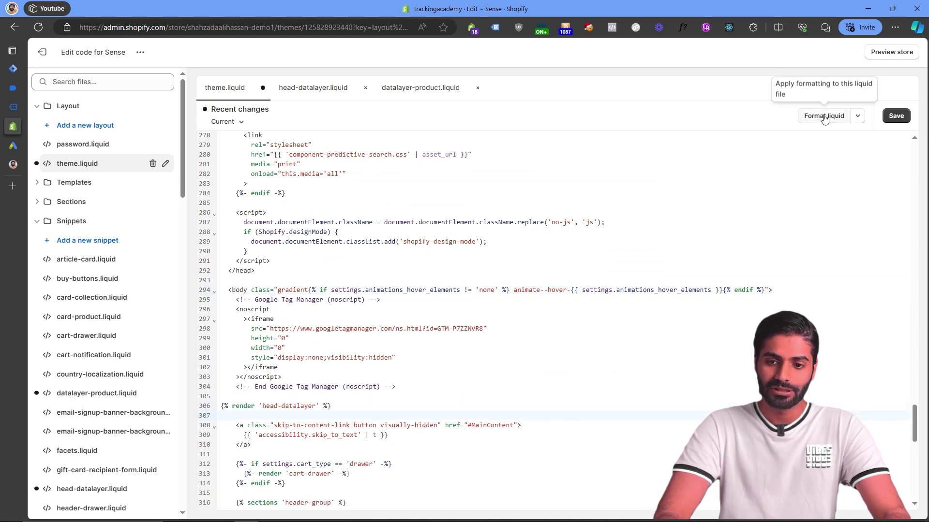
left_click(895, 116)
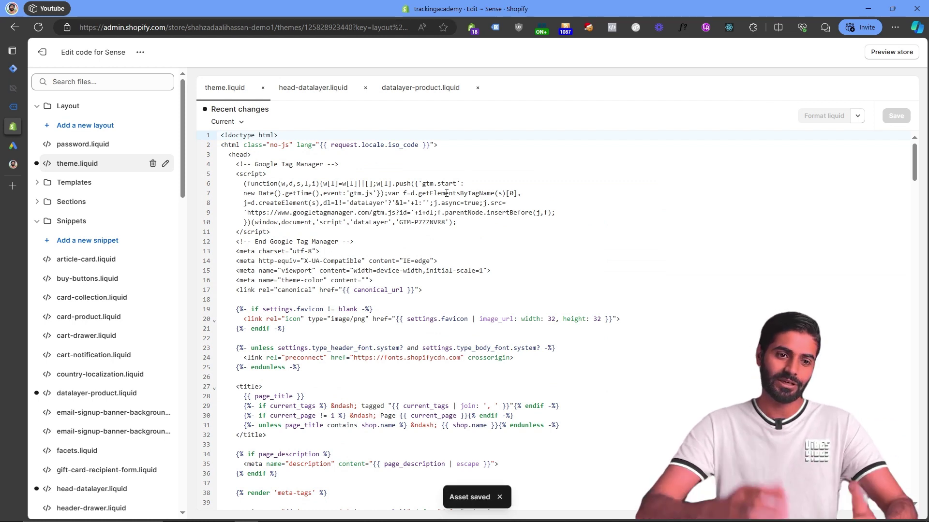
Reload Product 002 Title and inspect the custom_view_item push showing currency PKR and price 1236
left_click(14, 106)
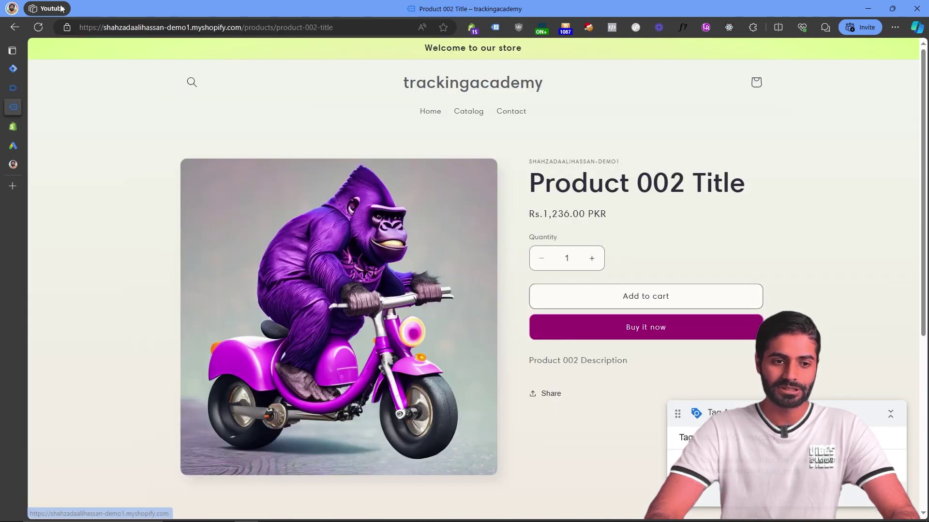
left_click(37, 28)
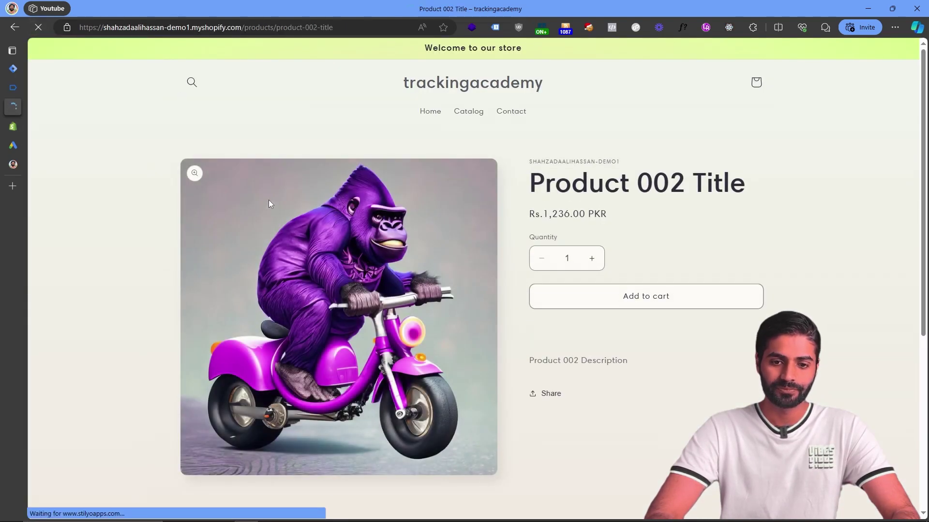
left_click(24, 87)
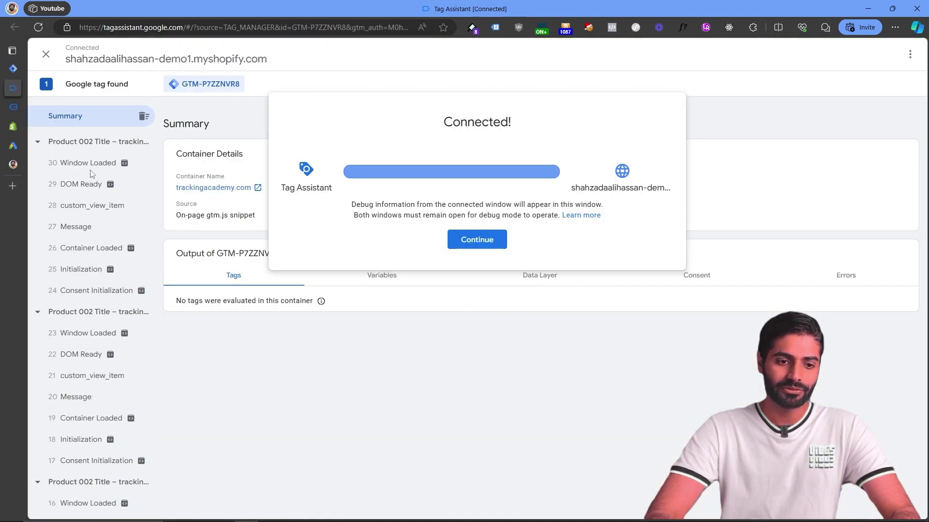
left_click(107, 212)
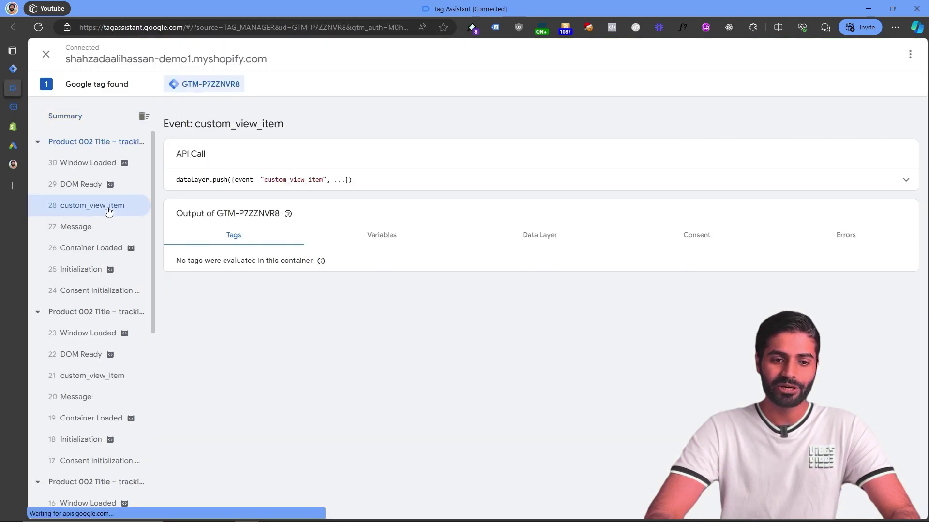
left_click(542, 179)
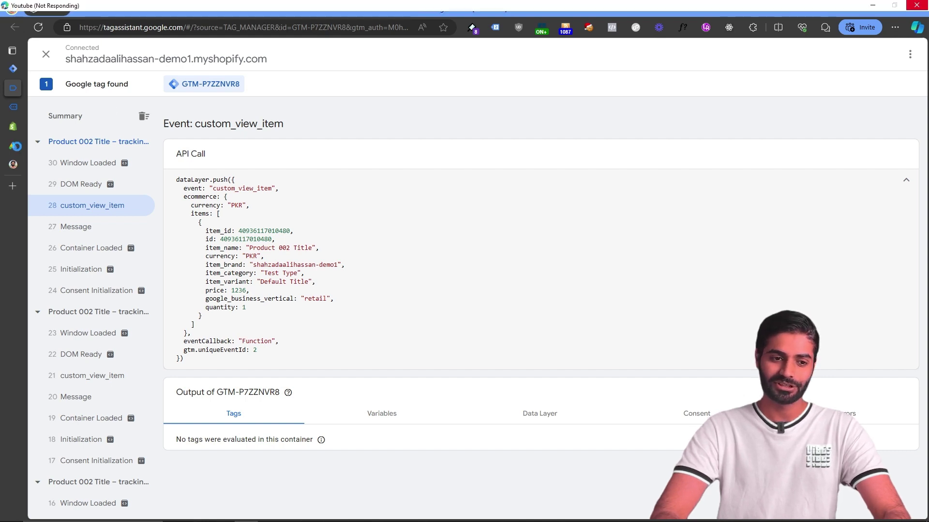
left_click(13, 146)
In Google Ads conversions, start a new conversion action tracking website conversions
mouse_move(50, 187)
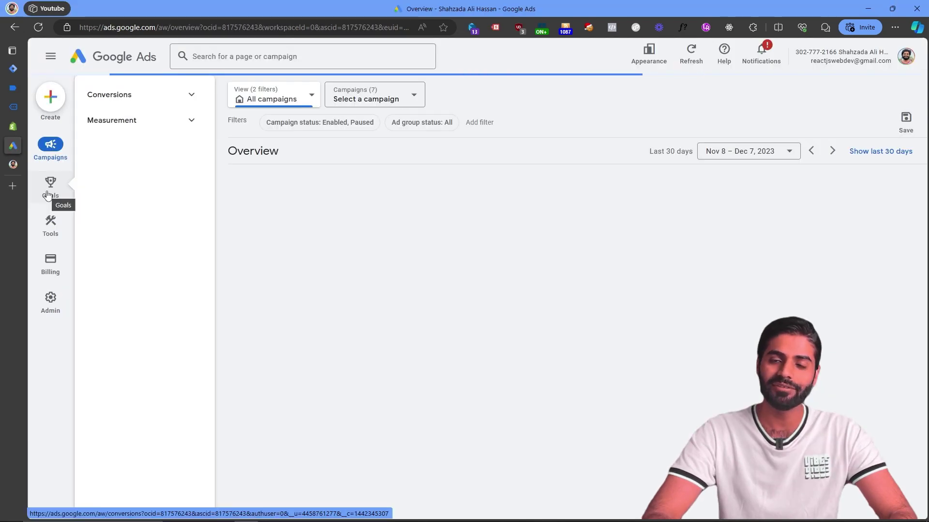
left_click(138, 100)
left_click(135, 119)
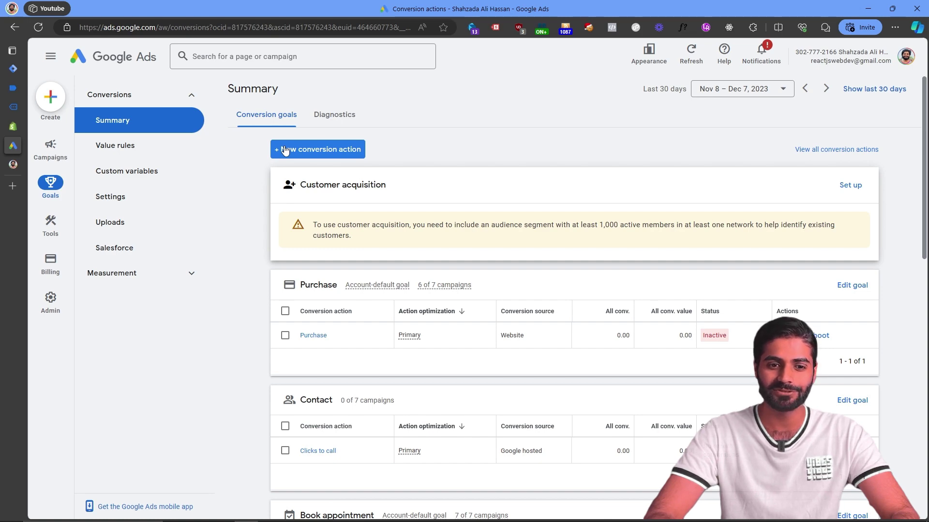
left_click(285, 150)
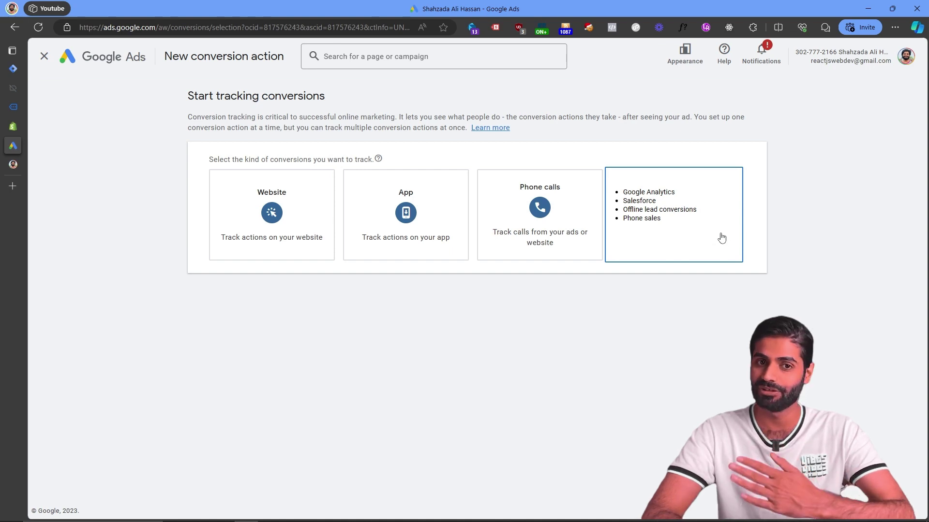
left_click(308, 230)
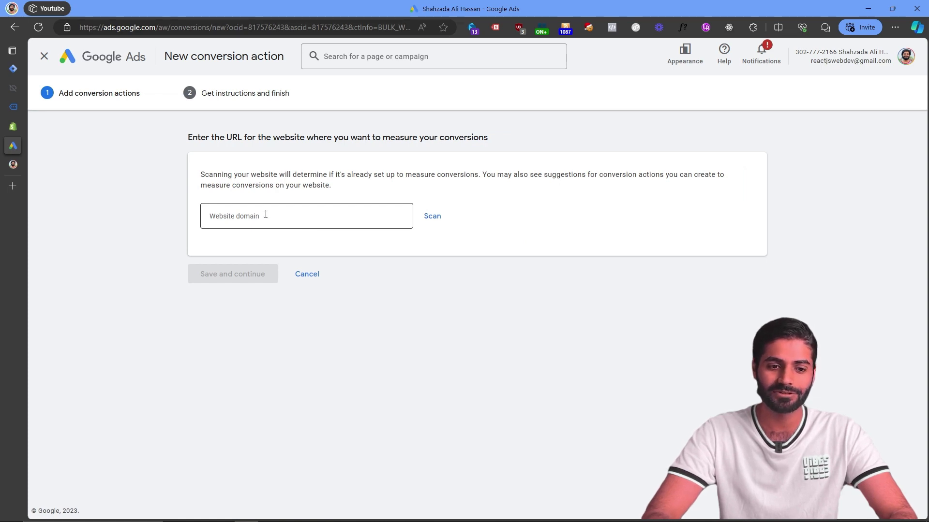
Scan the store's website domain and choose to add a conversion action manually
left_click(43, 107)
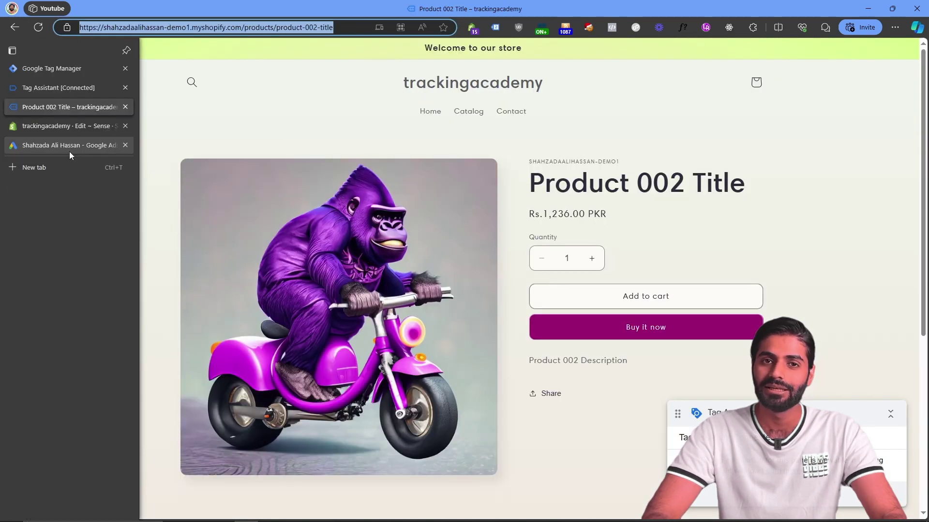
left_click(69, 152)
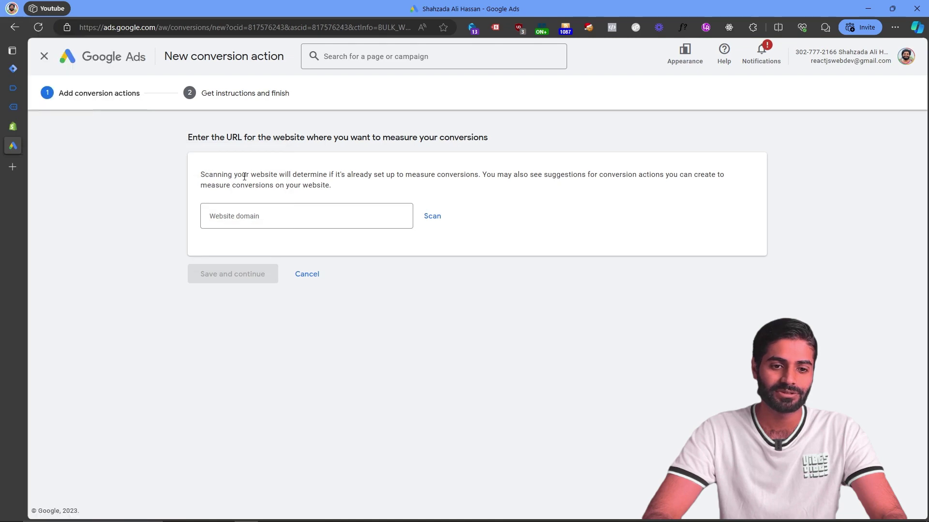
left_click(290, 216)
key("ctrl+v")
left_click(433, 219)
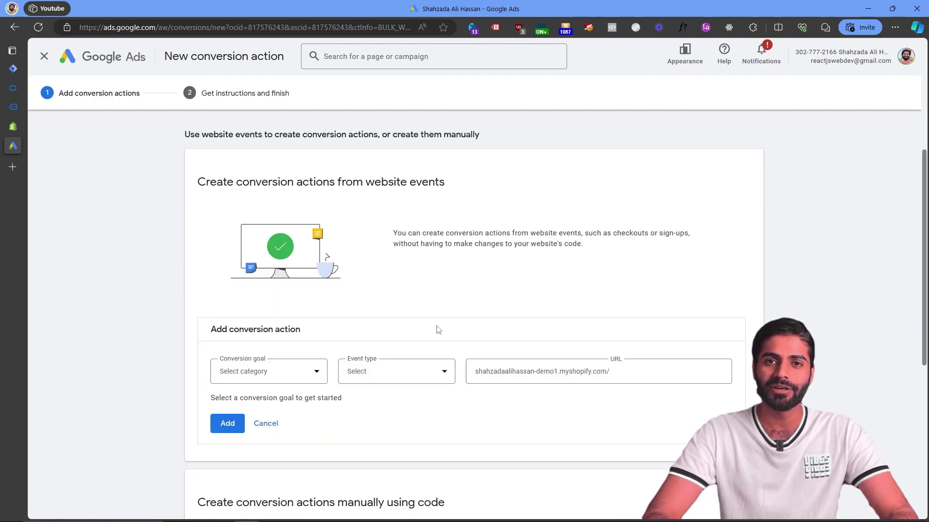
scroll(437, 329, "down", 1)
scroll(437, 330, "down", 5)
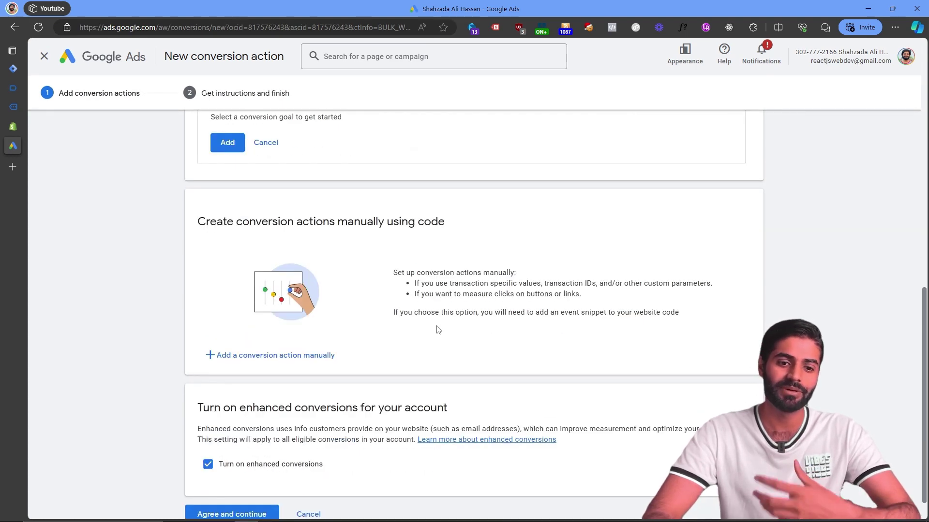
left_click(312, 358)
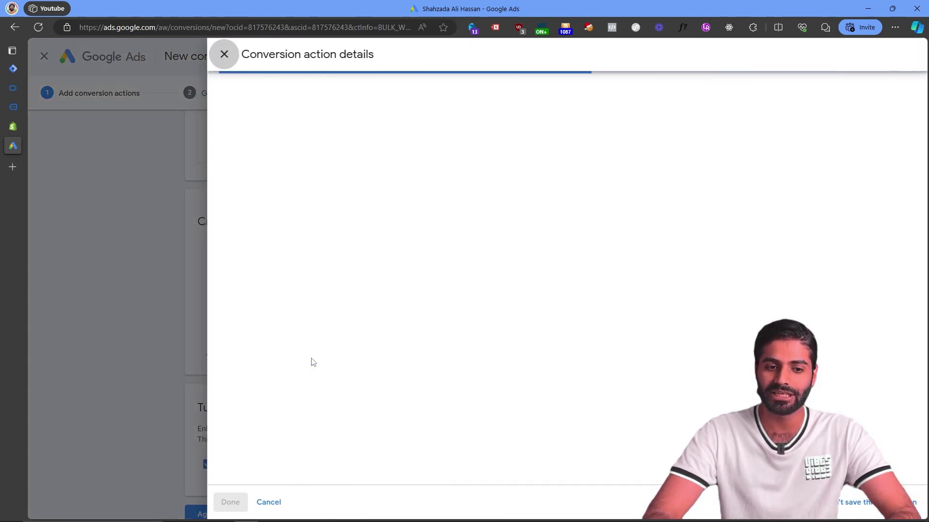
Set the goal category to Other and name the conversion action view_item
left_click(484, 197)
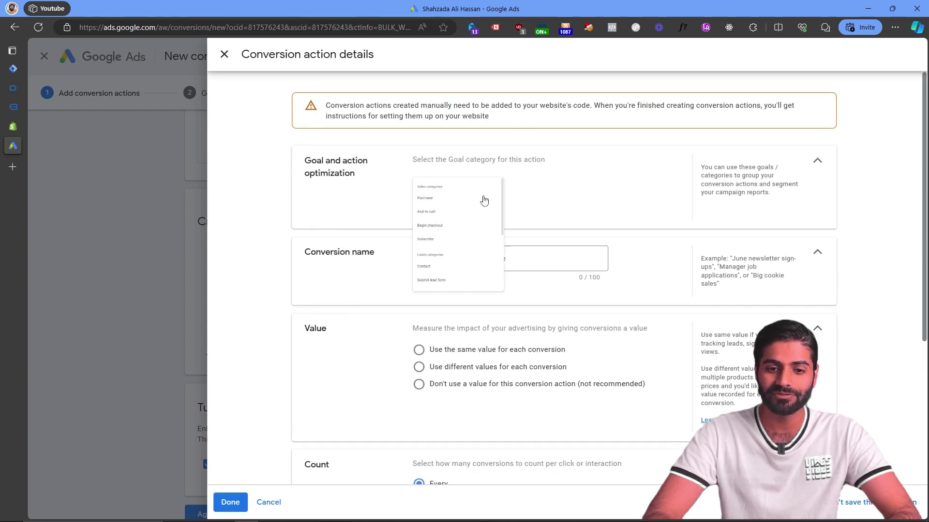
scroll(489, 329, "down", 3)
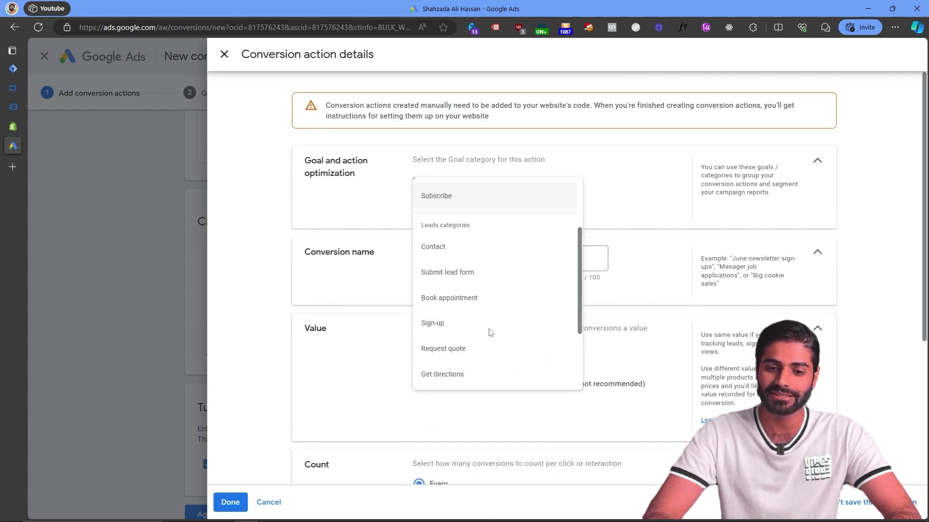
scroll(489, 332, "down", 1)
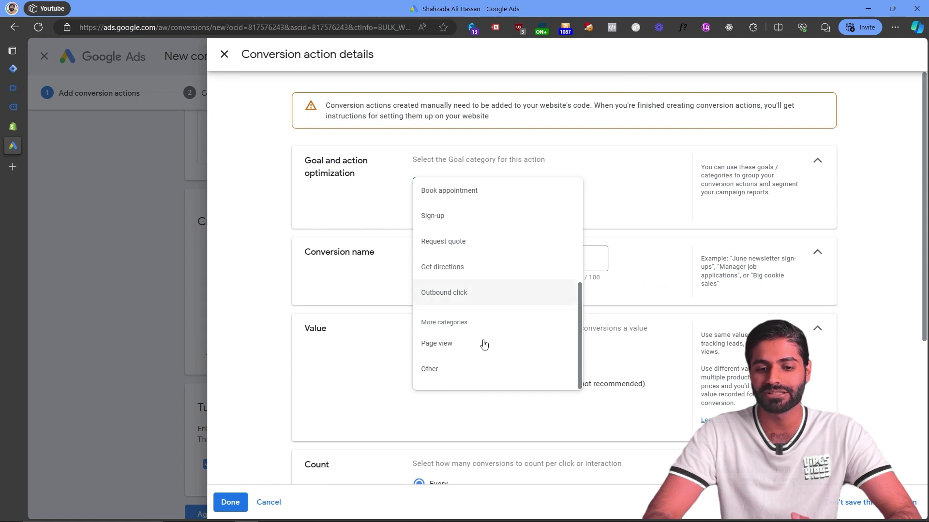
left_click(464, 378)
left_click(467, 296)
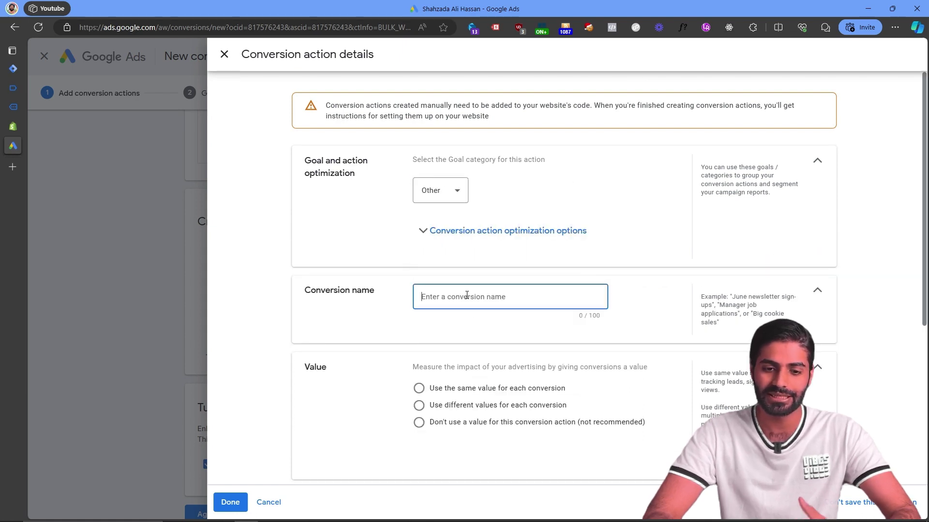
type("ViewItem")
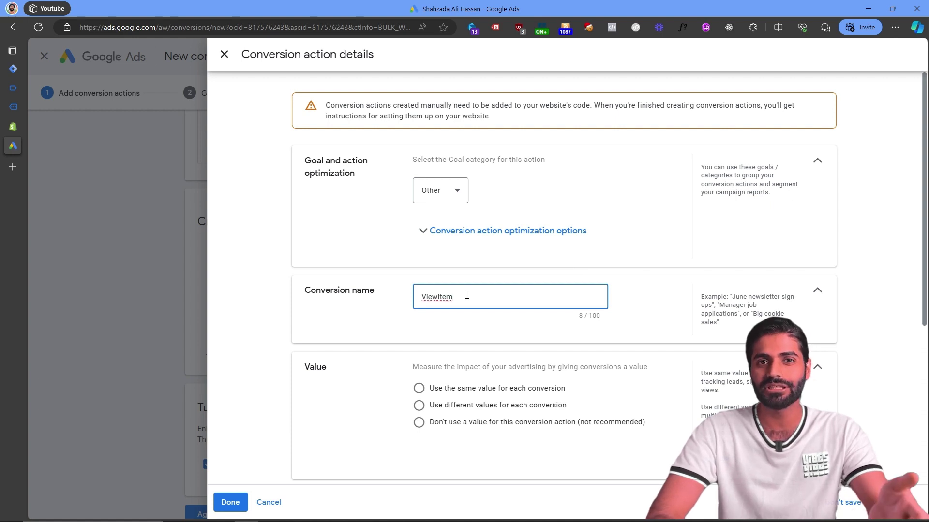
key("ctrl+a")
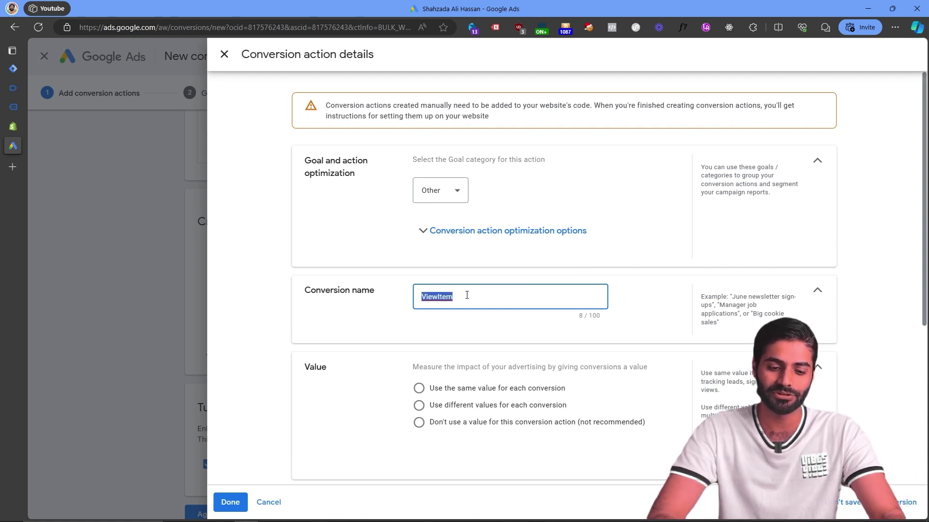
type("view")
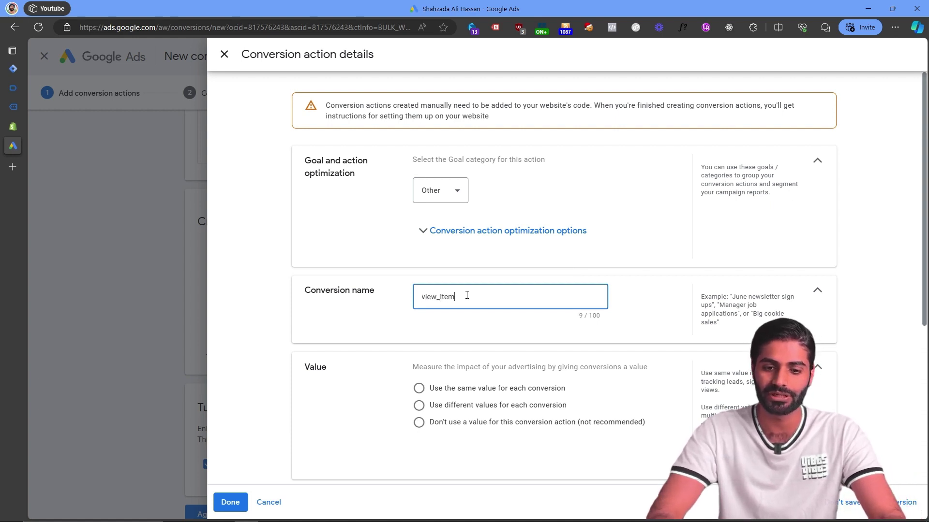
Use different values for each conversion, defaulting to PKR 1, and finish the conversion details
scroll(466, 295, "down", 2)
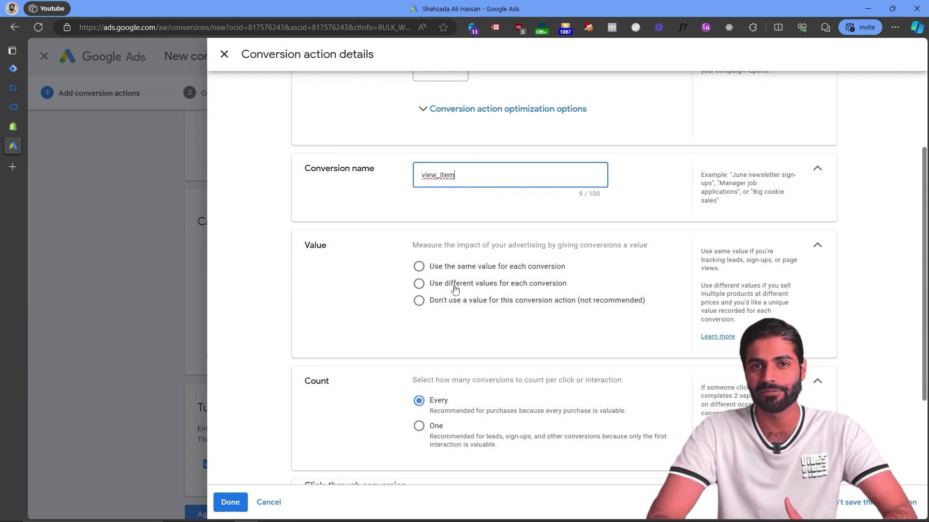
left_click(455, 290)
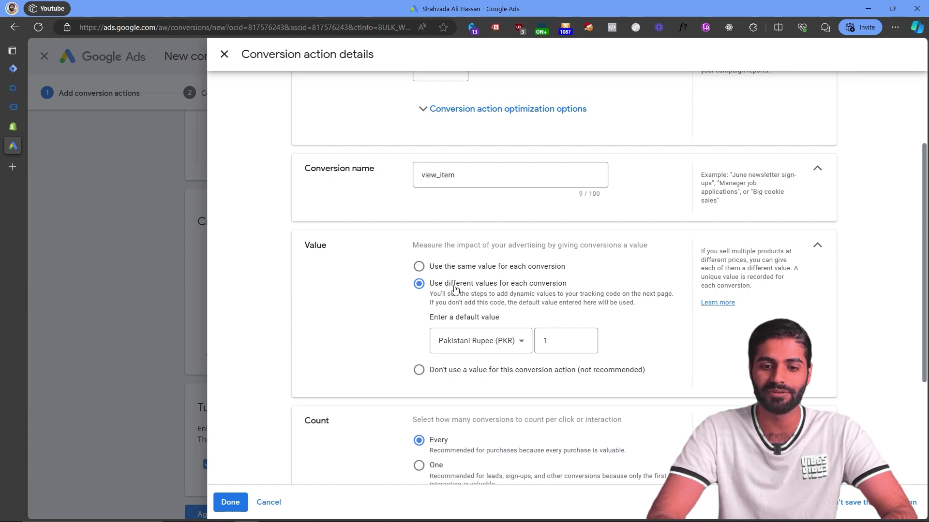
scroll(454, 289, "down", 2)
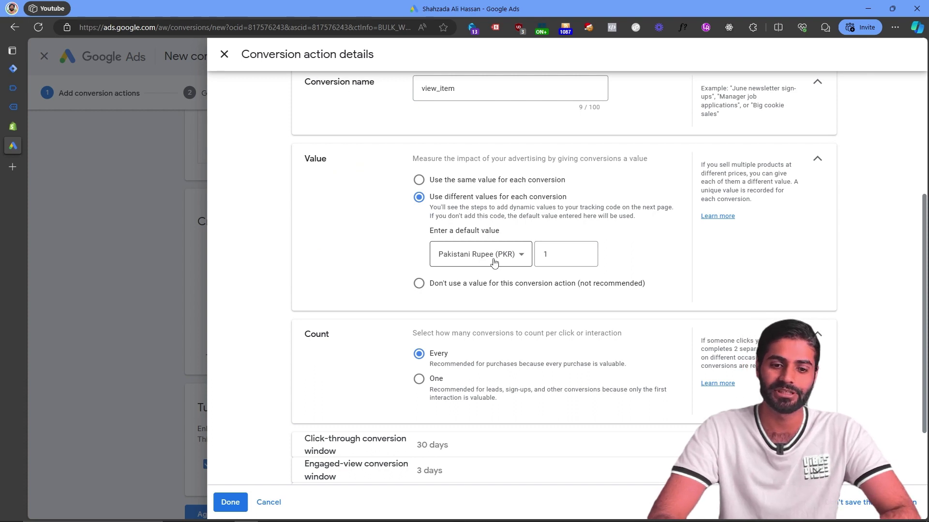
scroll(493, 263, "down", 2)
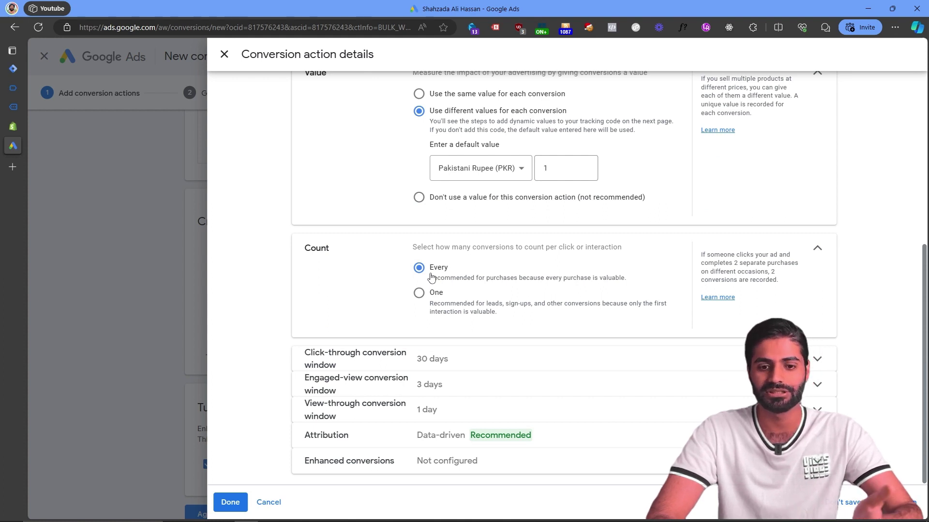
left_click(239, 503)
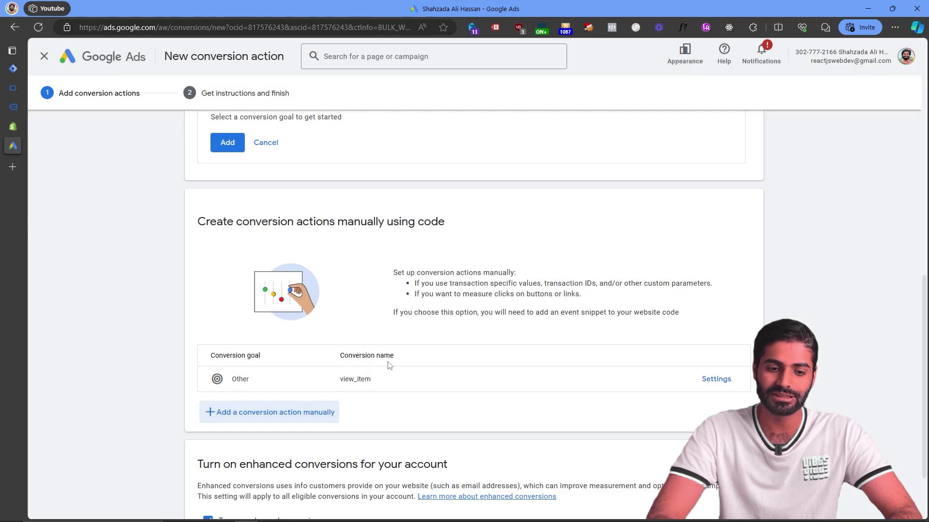
Agree and continue to the Use Google Tag Manager setup instructions
scroll(389, 365, "down", 1)
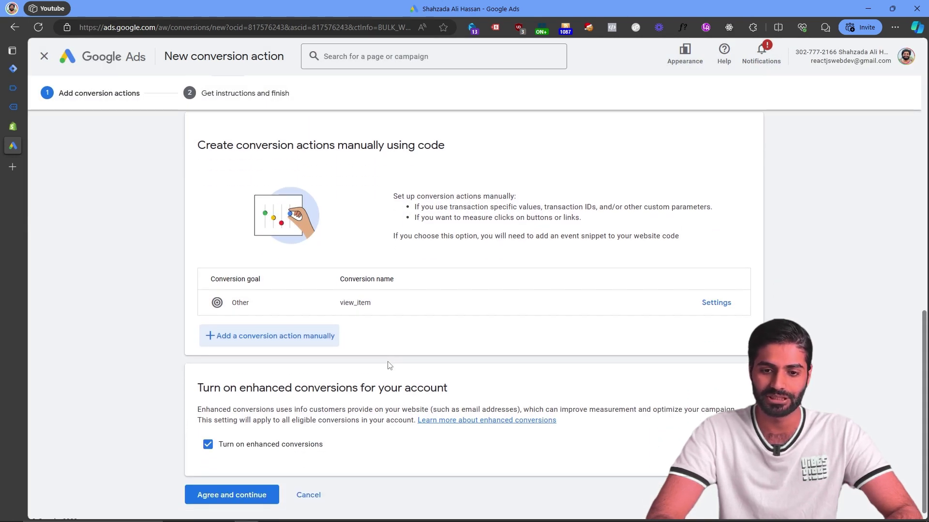
scroll(390, 365, "down", 1)
left_click(243, 486)
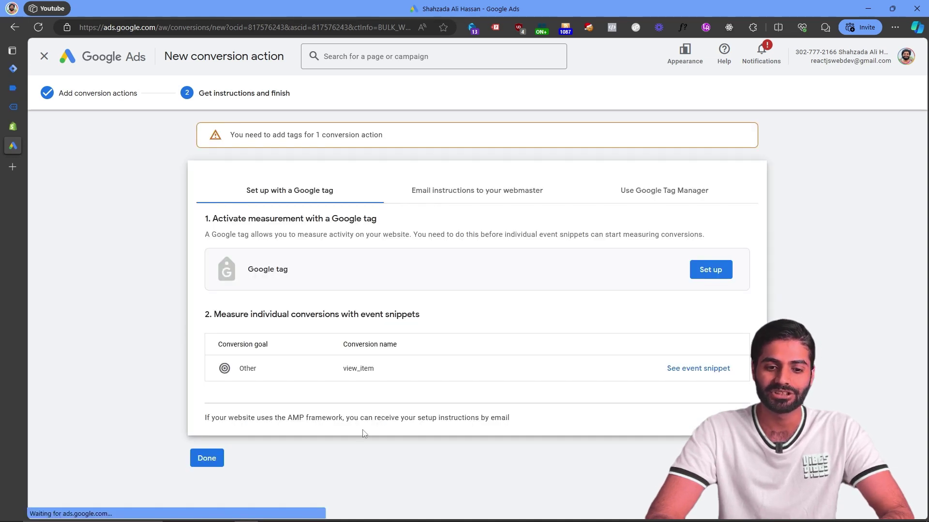
left_click(667, 205)
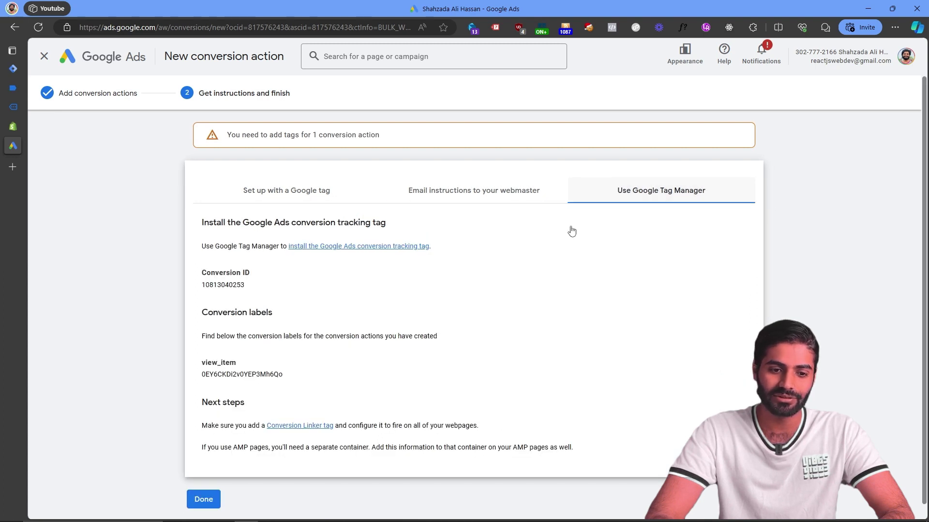
Copy the view_item Conversion ID and conversion label for use in Tag Manager
double_click(228, 286)
double_click(252, 375)
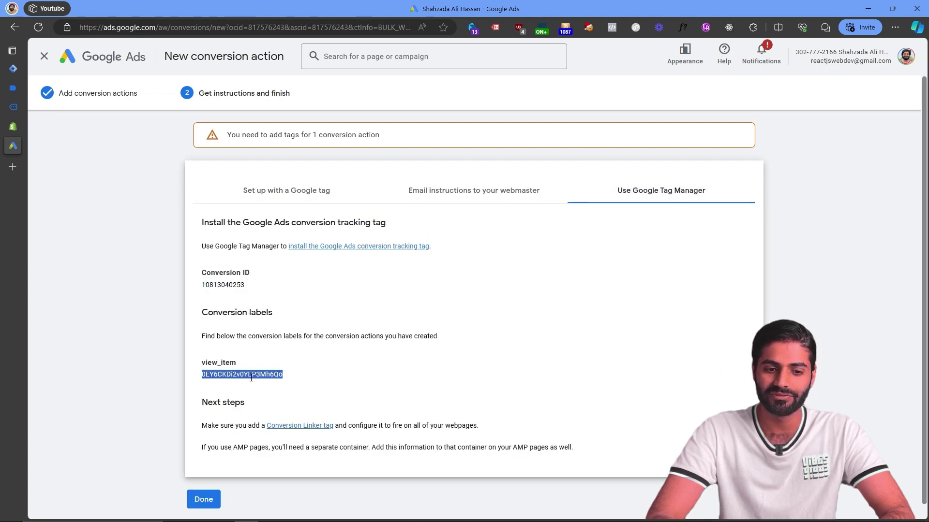
double_click(228, 285)
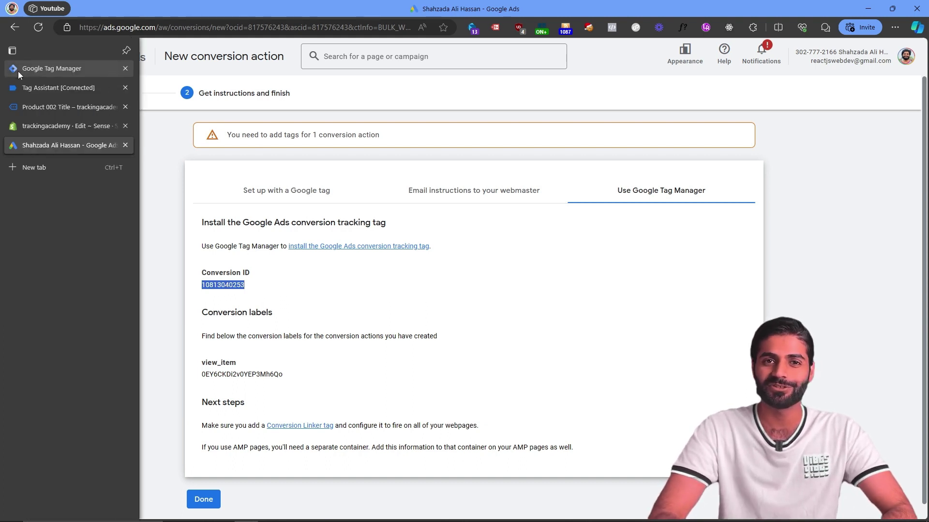
left_click(19, 71)
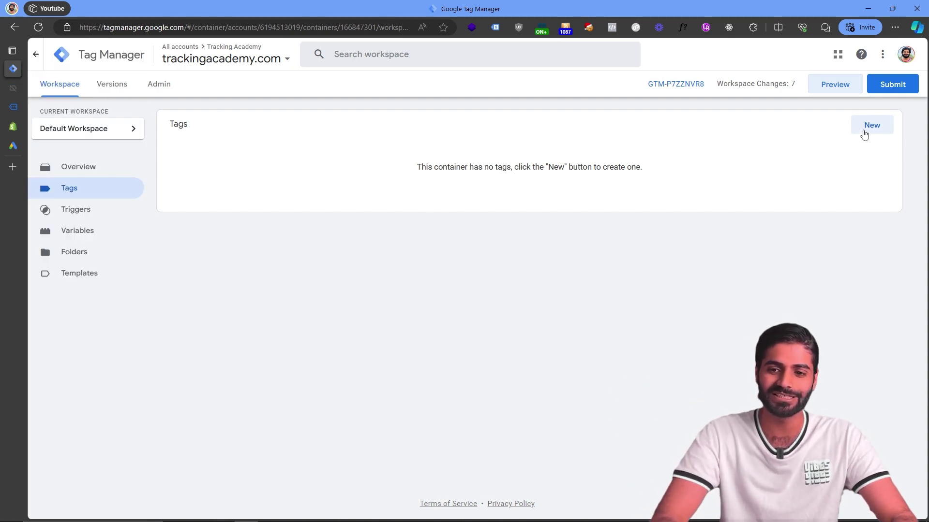
Create and save a Conversion Linker tag named 'Gads Conversion Linker' firing on All Pages
left_click(866, 129)
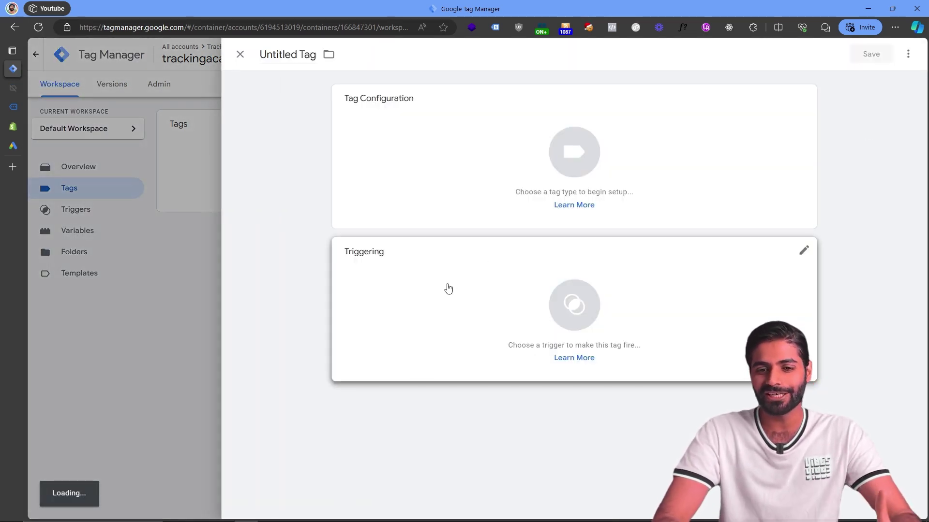
left_click(449, 289)
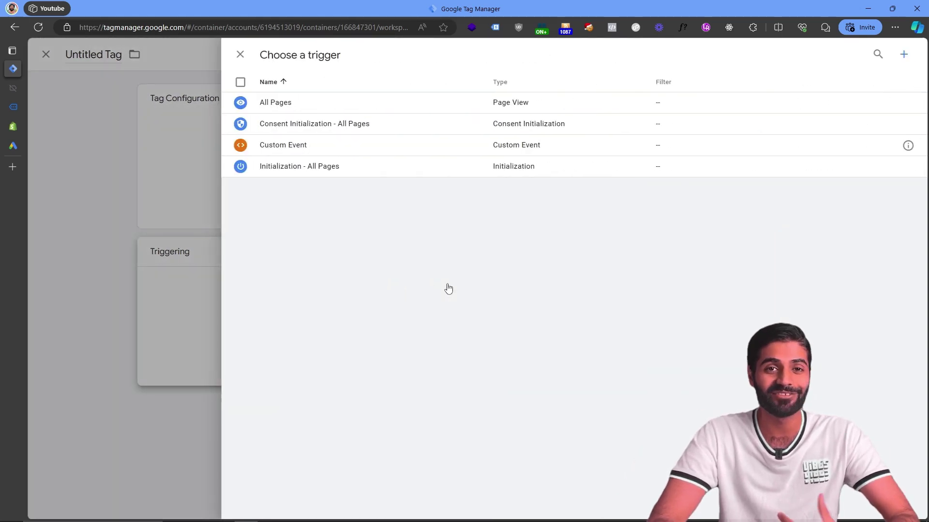
left_click(327, 102)
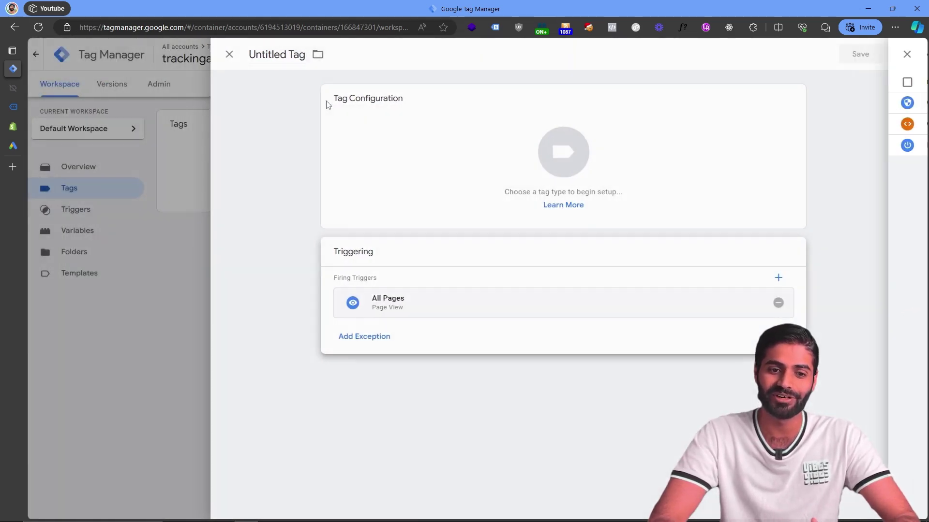
left_click(420, 196)
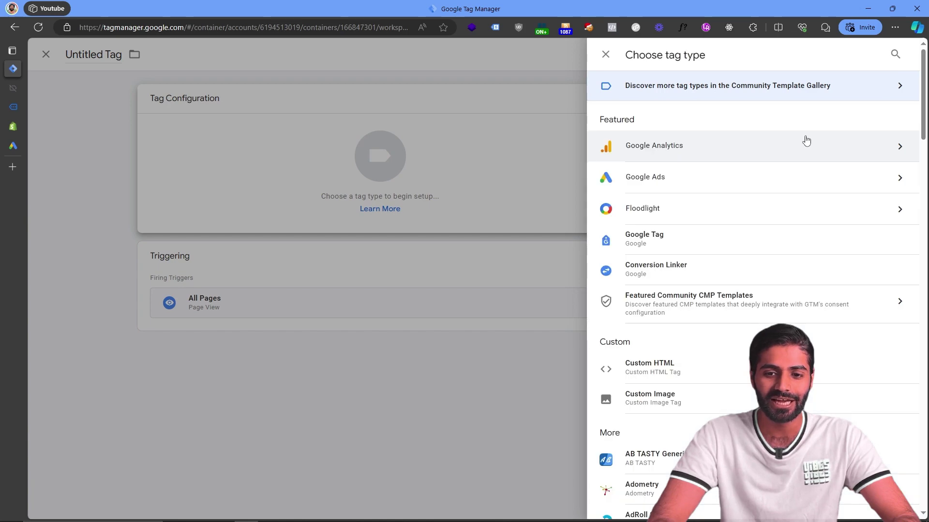
left_click(755, 182)
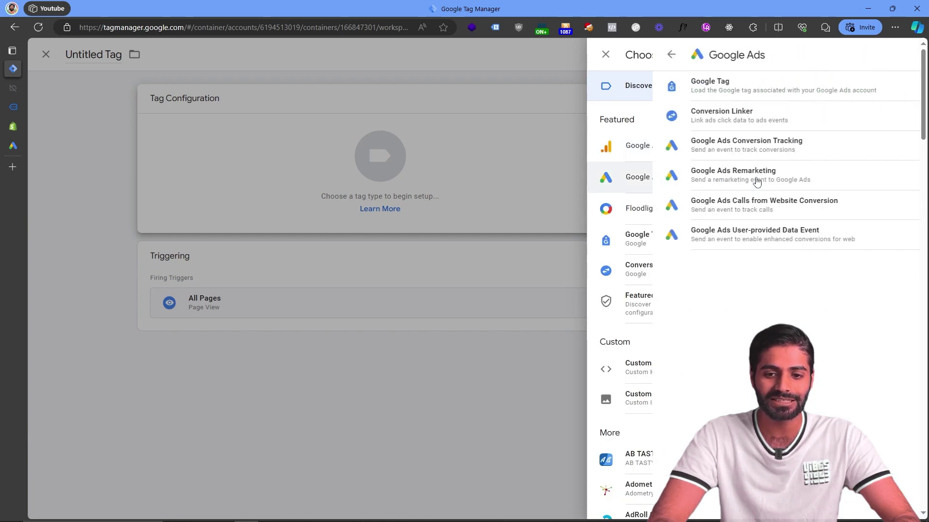
left_click(706, 125)
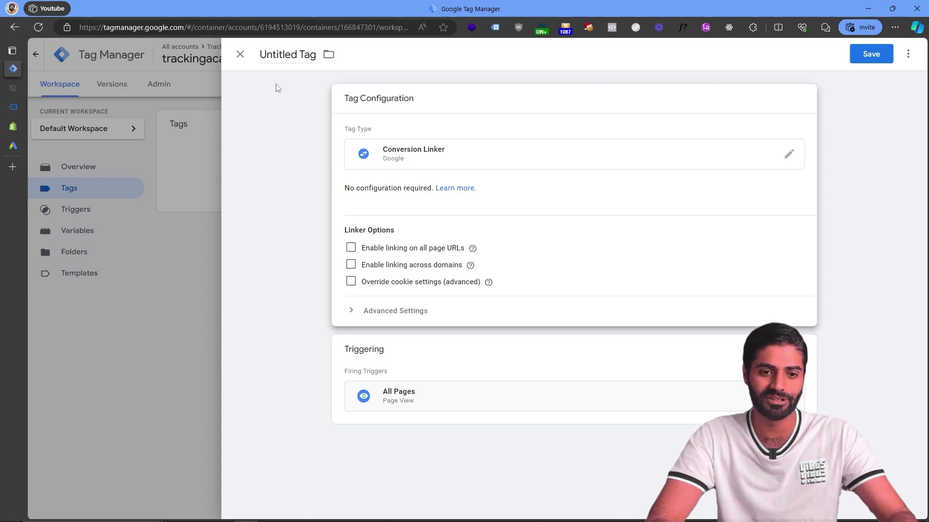
left_click(280, 57)
type("Gads Conver")
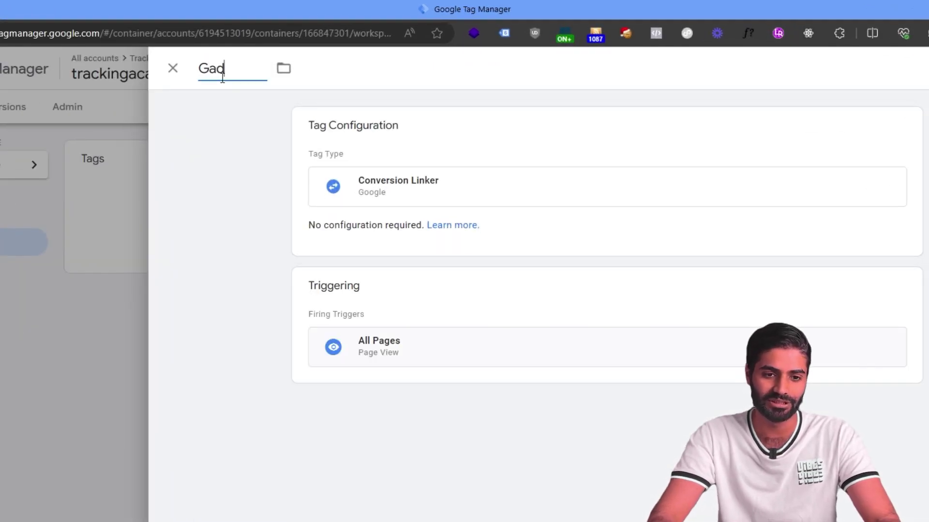
type("sion Linker")
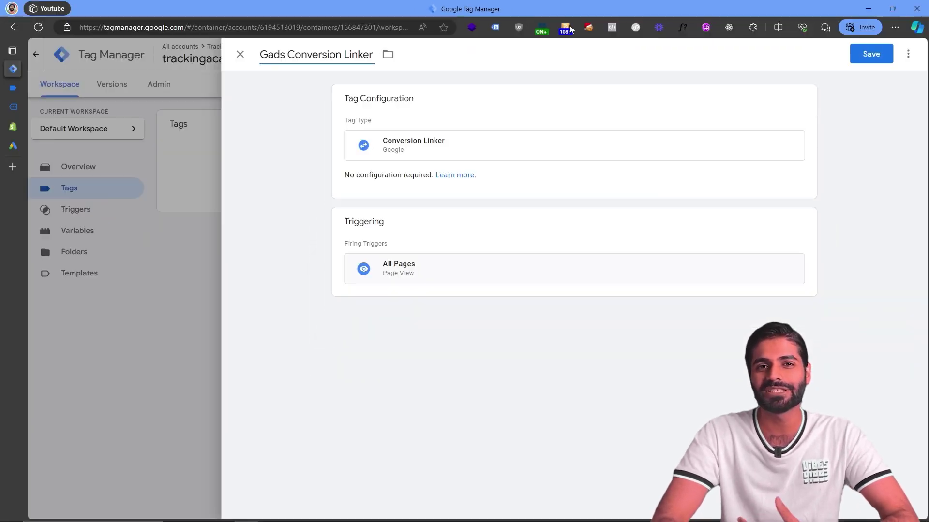
left_click(859, 53)
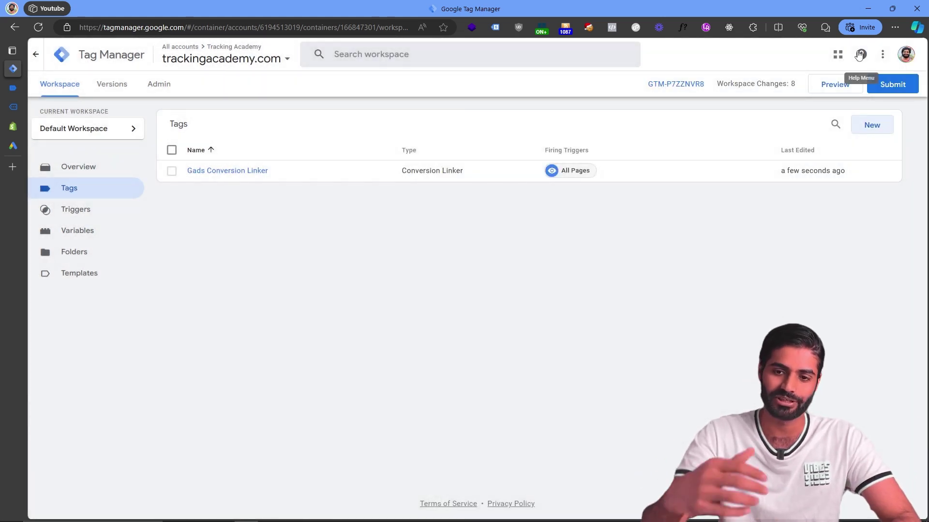
Start a new tag and trigger, copying the custom_view_item event name from Tag Assistant
left_click(872, 126)
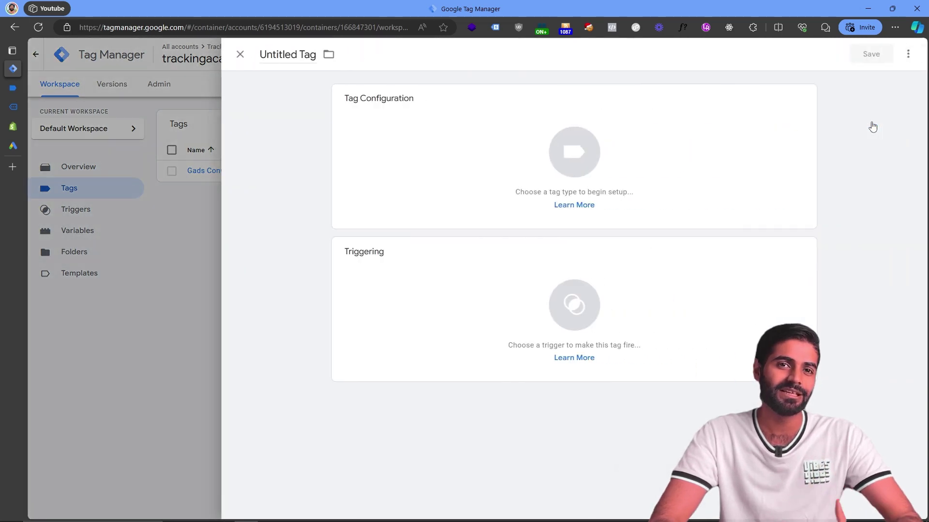
left_click(764, 300)
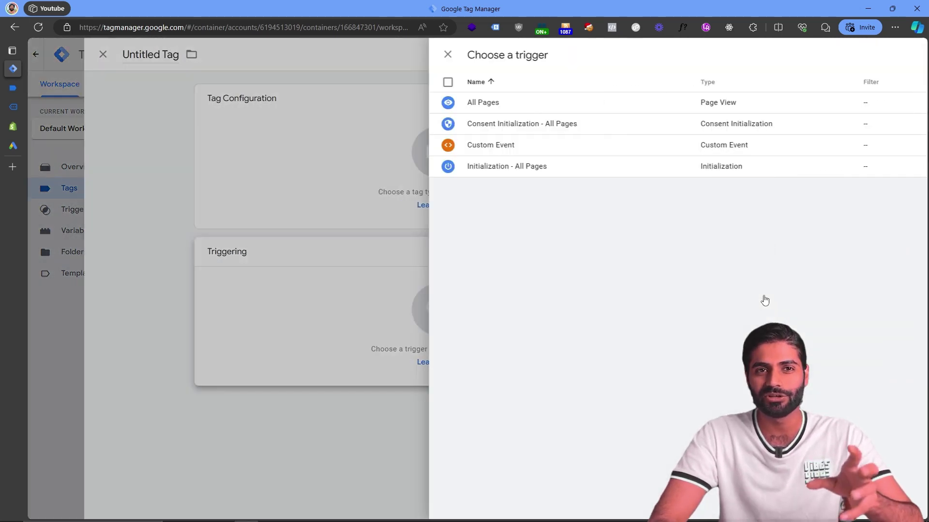
left_click(904, 57)
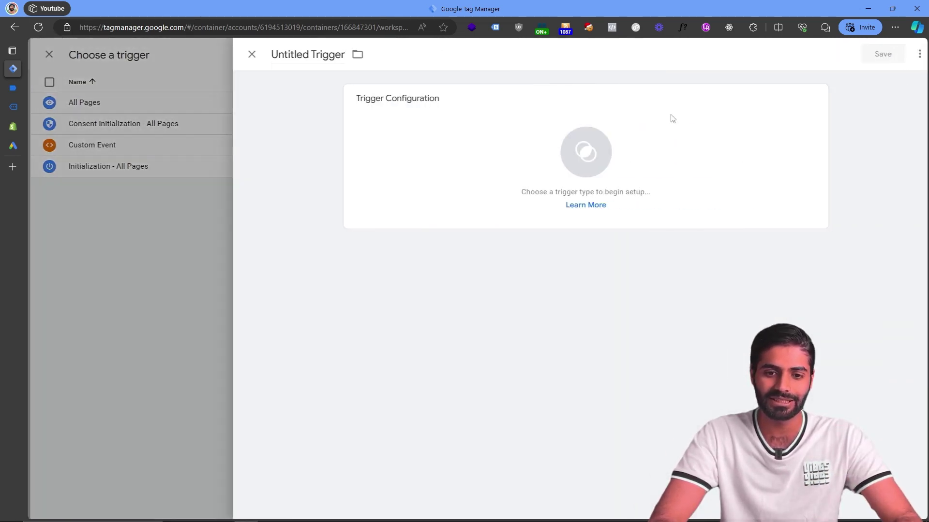
left_click(442, 180)
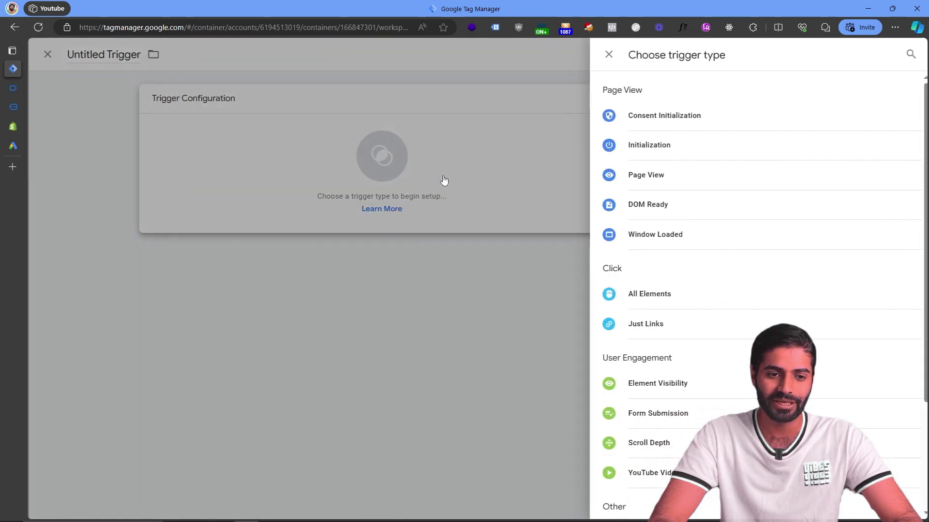
left_click(15, 90)
double_click(226, 127)
key("ctrl+c")
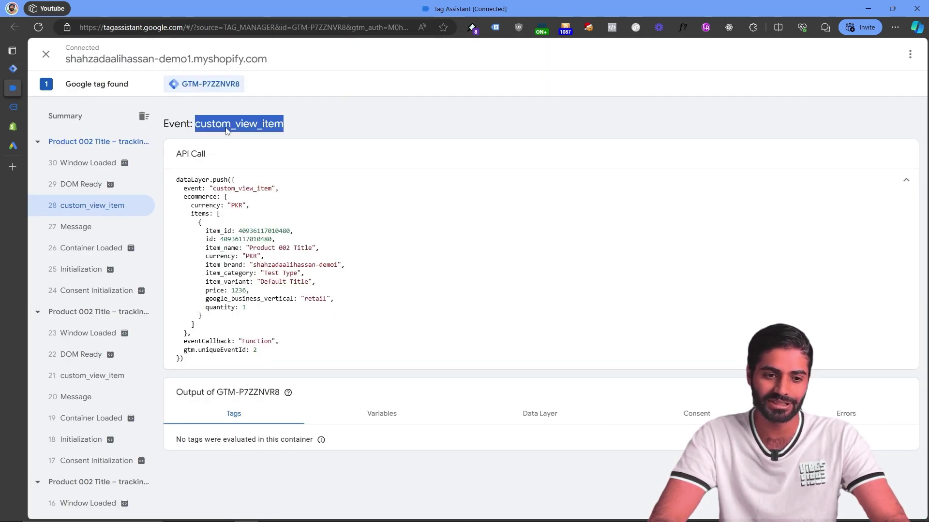
left_click(13, 69)
Save a Custom Event trigger for custom_view_item named 'CE custom_view_item'
scroll(695, 442, "down", 3)
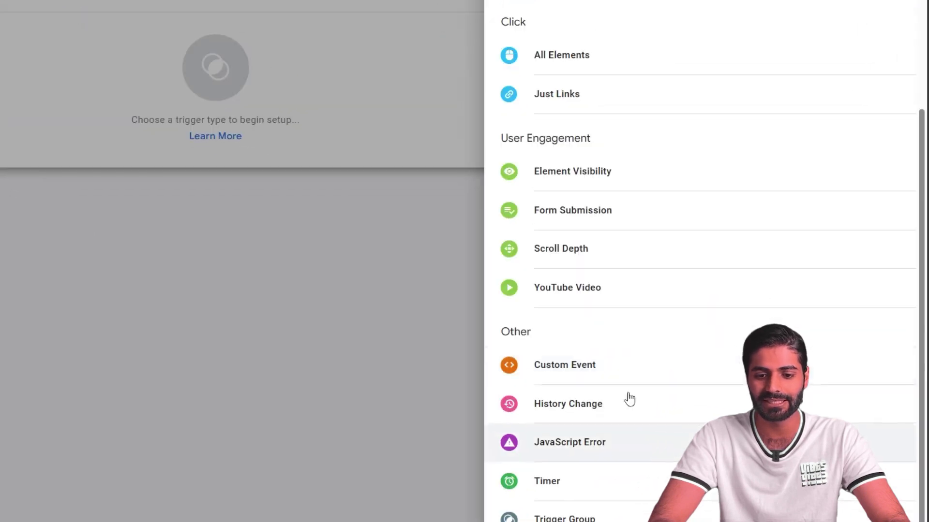
left_click(574, 364)
left_click(226, 130)
key("ctrl+v")
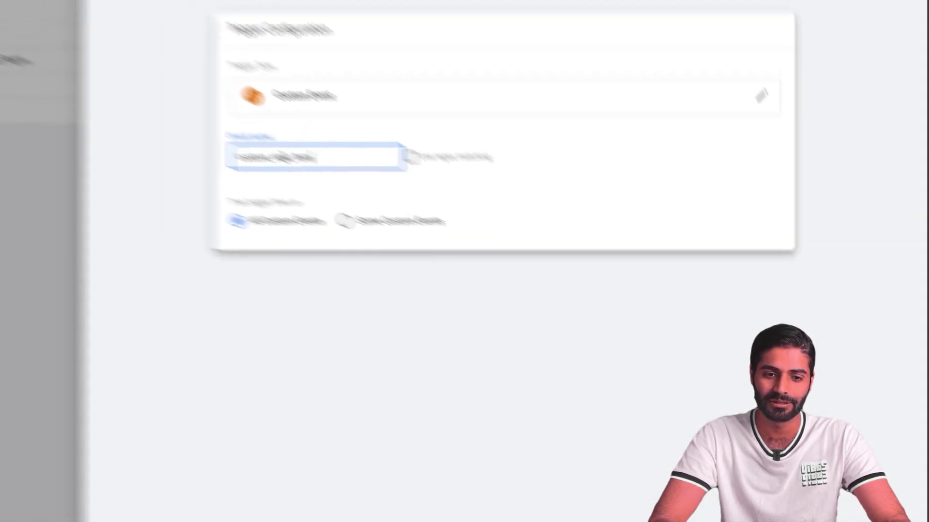
left_click(295, 52)
type("CE")
key("ctrl+v")
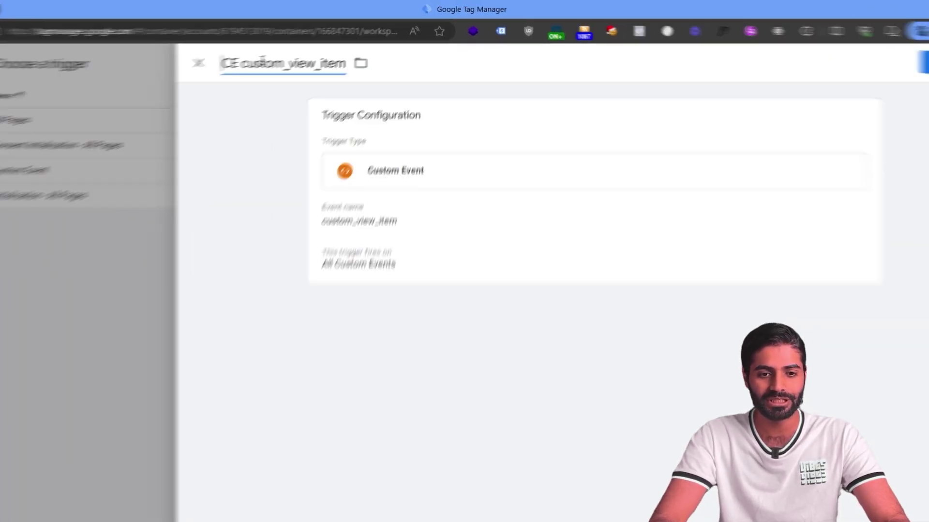
left_click(923, 62)
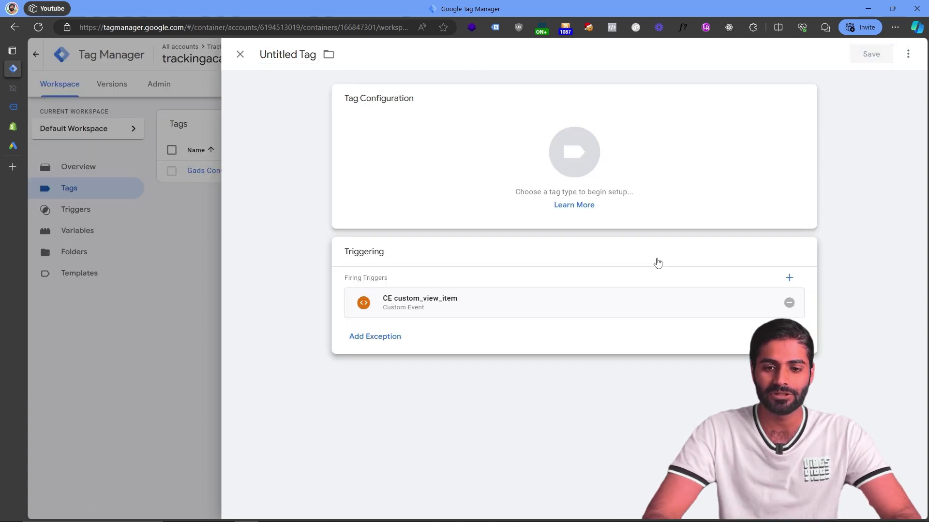
Make the tag Google Ads Conversion Tracking and paste in the Conversion ID from Google Ads
left_click(677, 182)
left_click(670, 182)
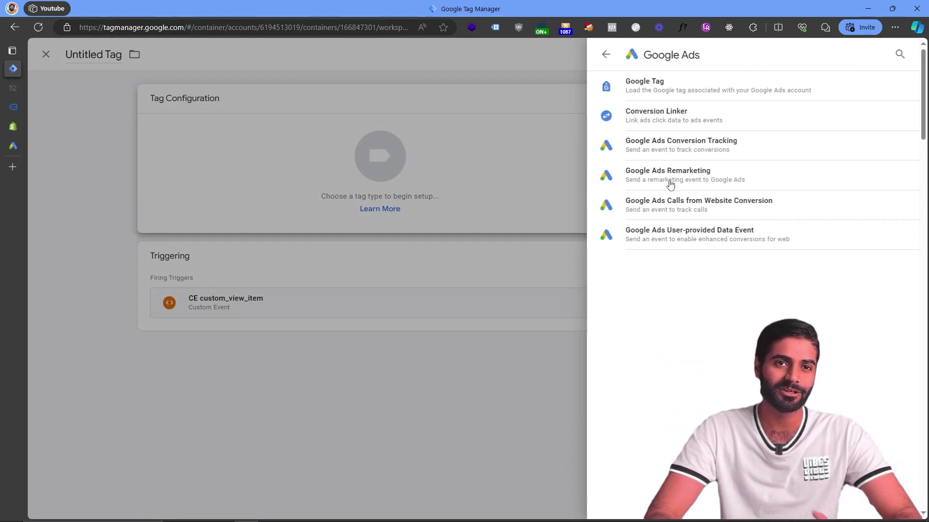
left_click(685, 151)
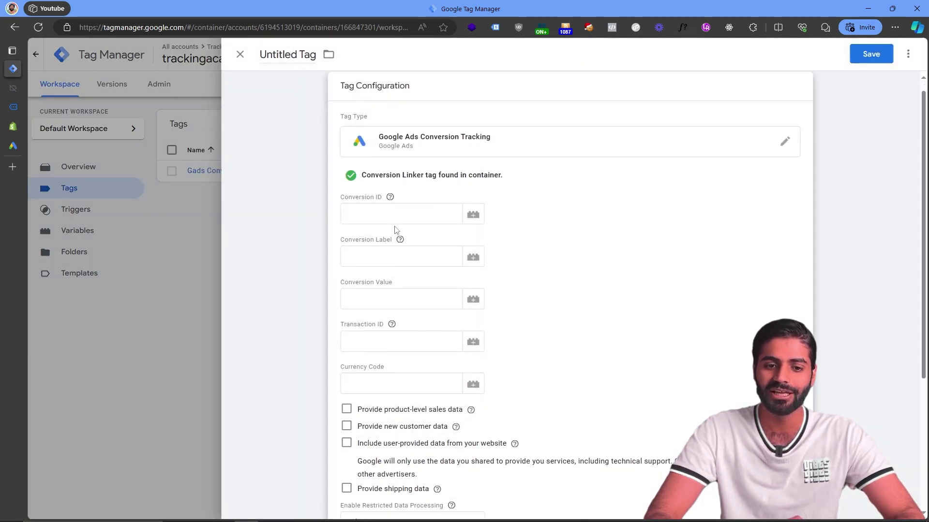
left_click(385, 215)
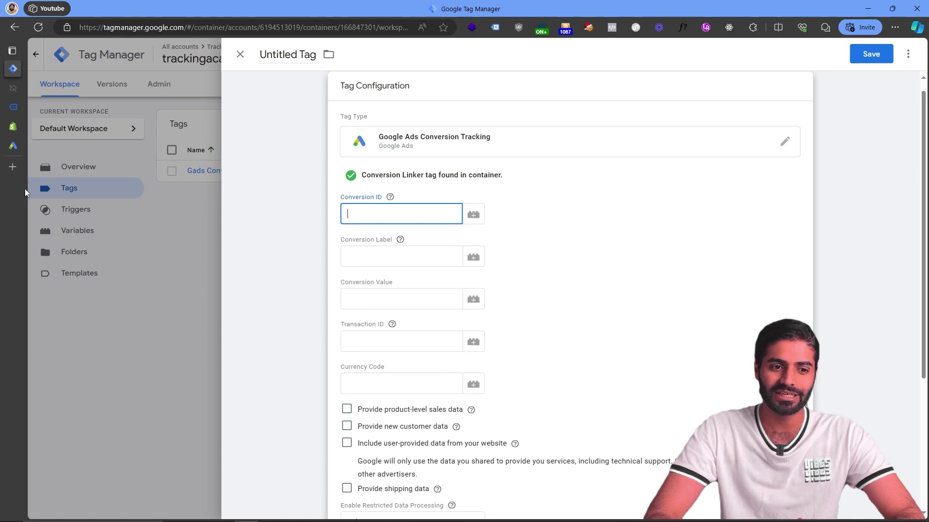
left_click(13, 145)
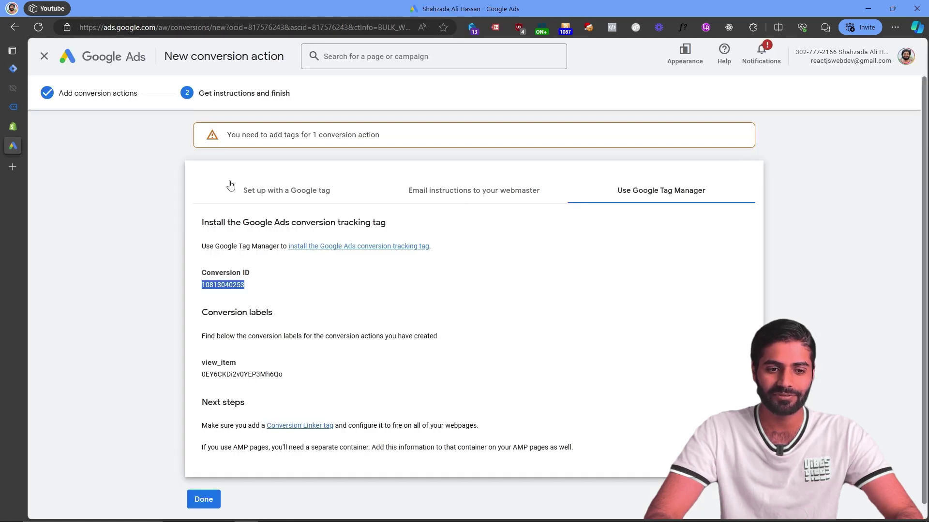
right_click(231, 291)
left_click(275, 45)
left_click(13, 68)
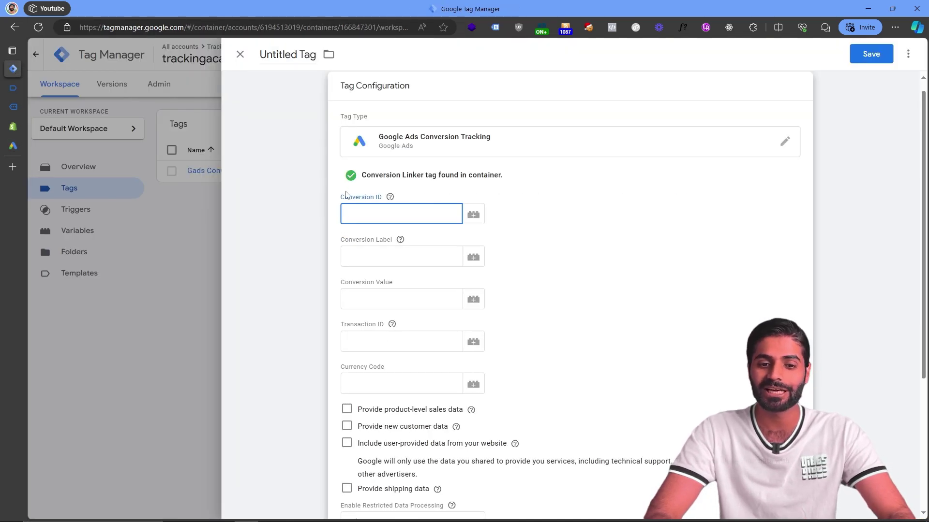
key("ctrl+v")
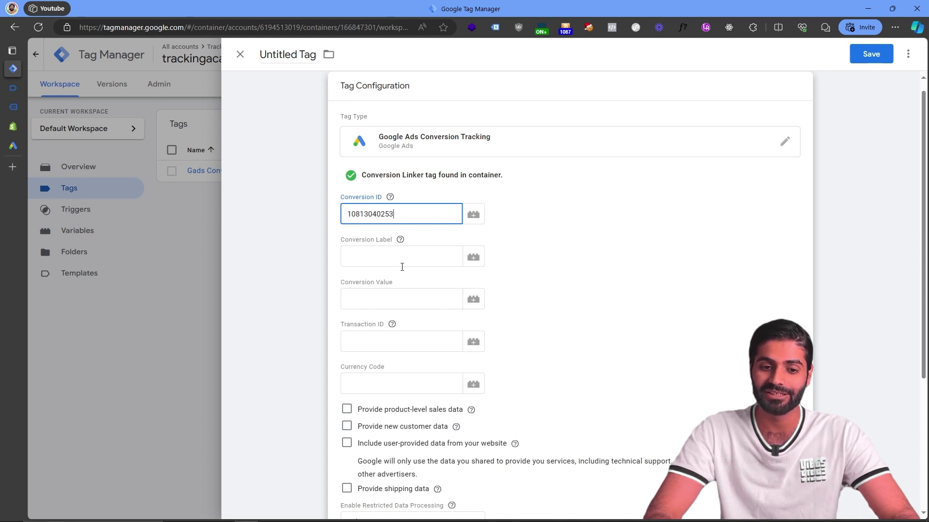
Paste the view_item conversion label from Google Ads into the Conversion Label field
left_click(402, 267)
left_click(13, 145)
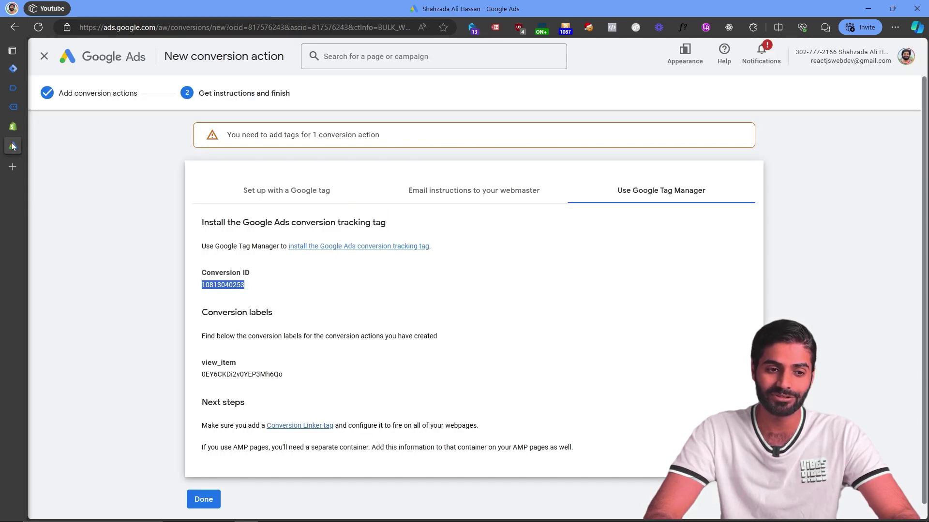
left_click(252, 371)
double_click(252, 371)
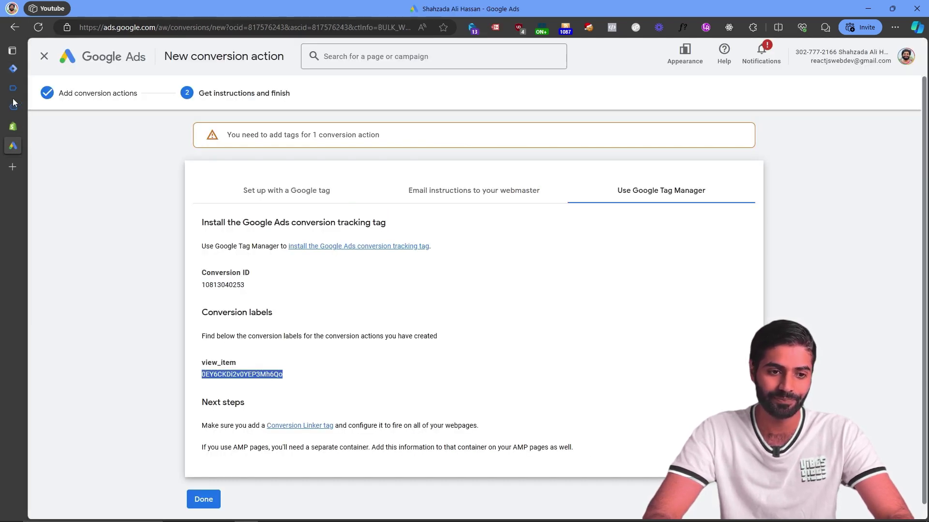
mouse_move(13, 103)
left_click(13, 68)
key("ctrl+v")
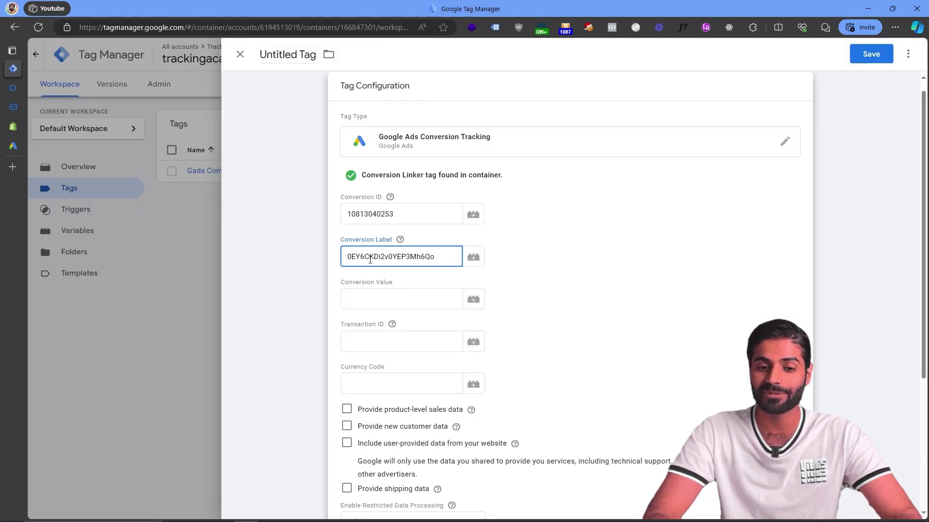
Start a new Data Layer Variable for Conversion Value after checking the ecommerce key in Tag Assistant
left_click(406, 297)
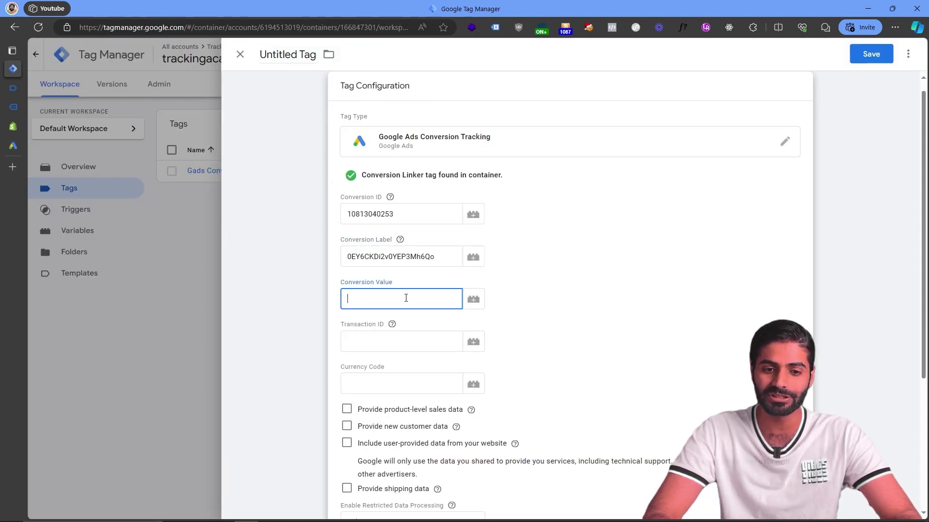
left_click(15, 90)
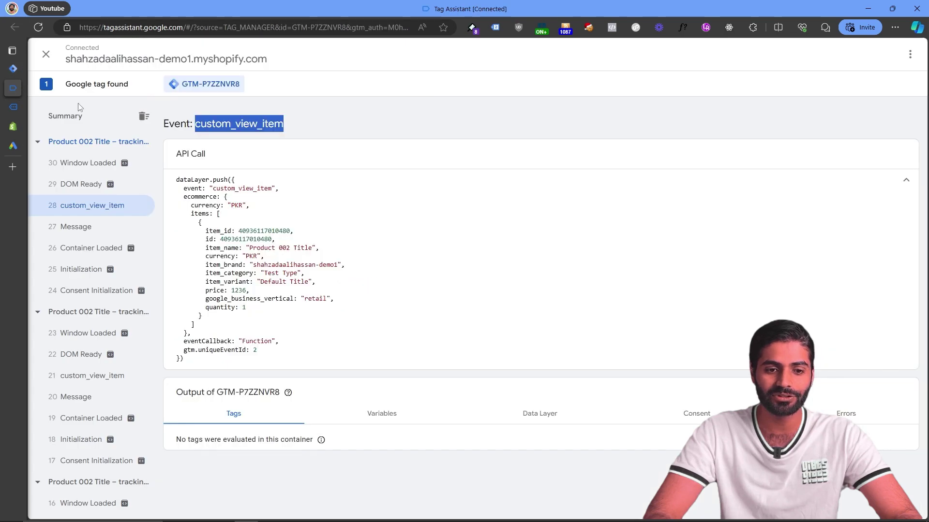
double_click(195, 198)
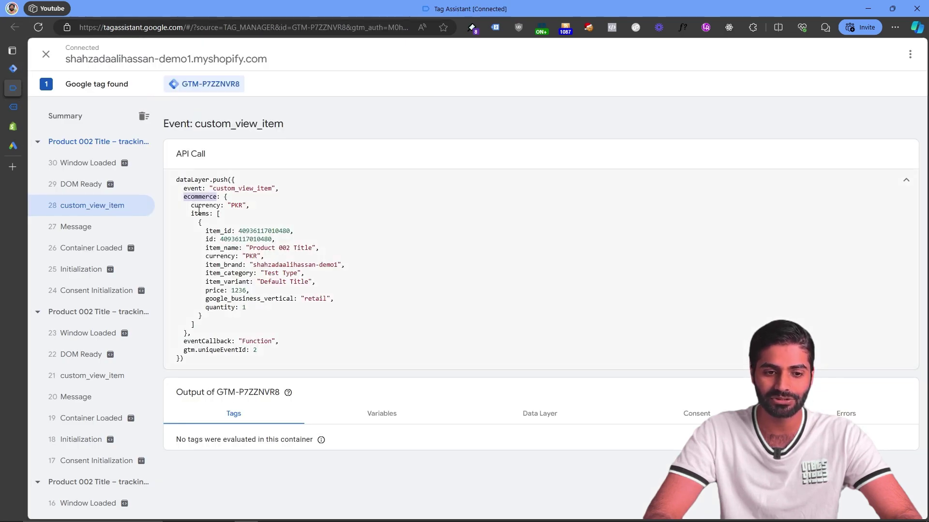
left_click(14, 70)
left_click(473, 301)
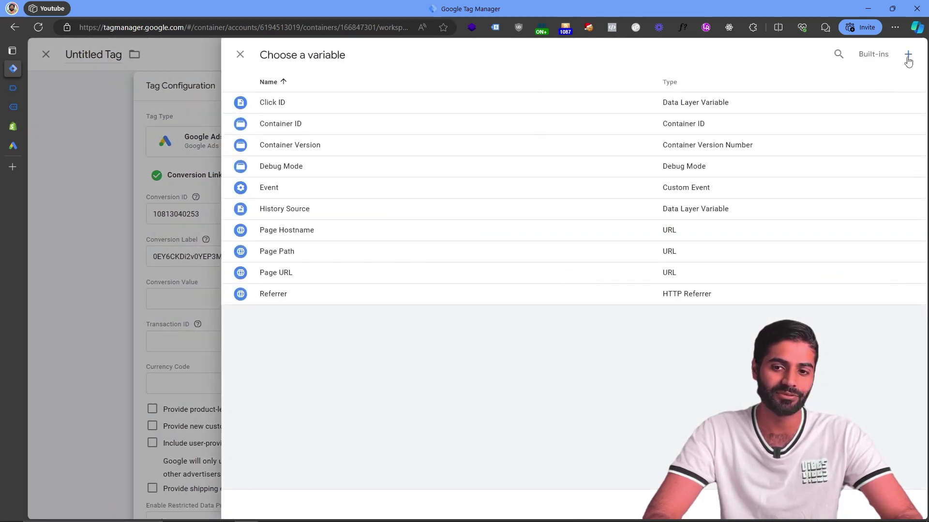
left_click(907, 55)
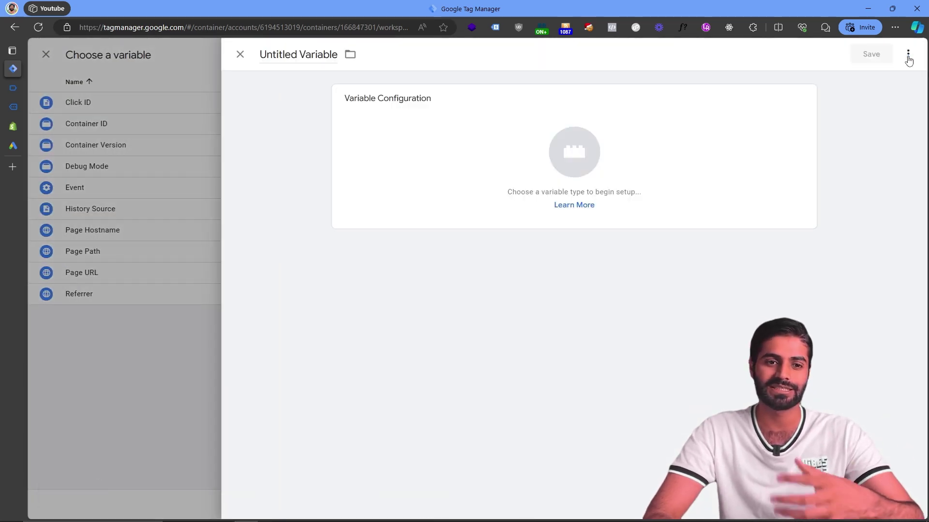
left_click(608, 122)
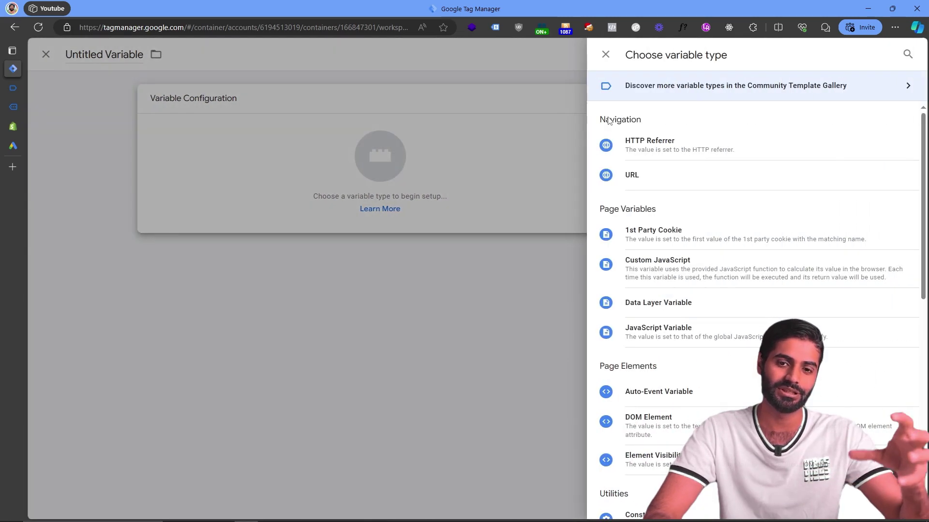
scroll(832, 353, "down", 1)
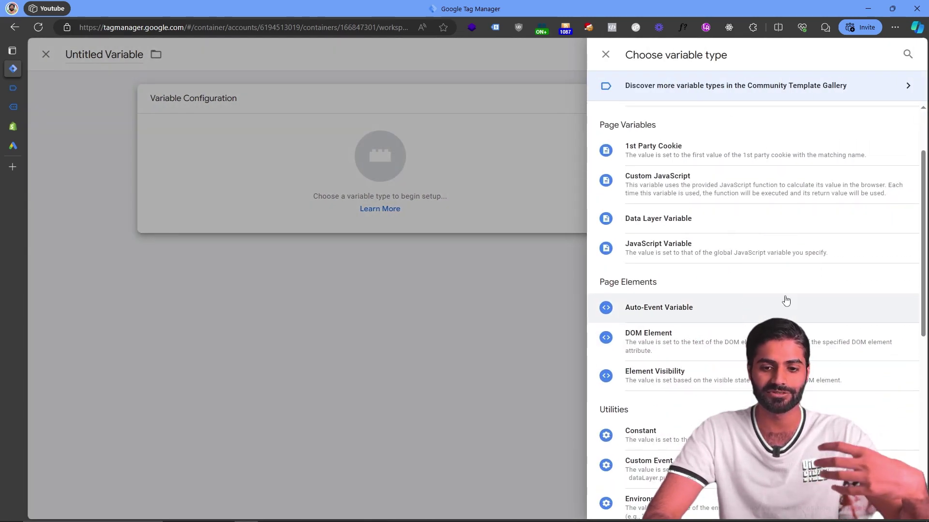
left_click(711, 220)
Enter key ecommerce.items.0.price and title the variable 'DLV ecommerce.items.0.price'
left_click(362, 201)
type("eco")
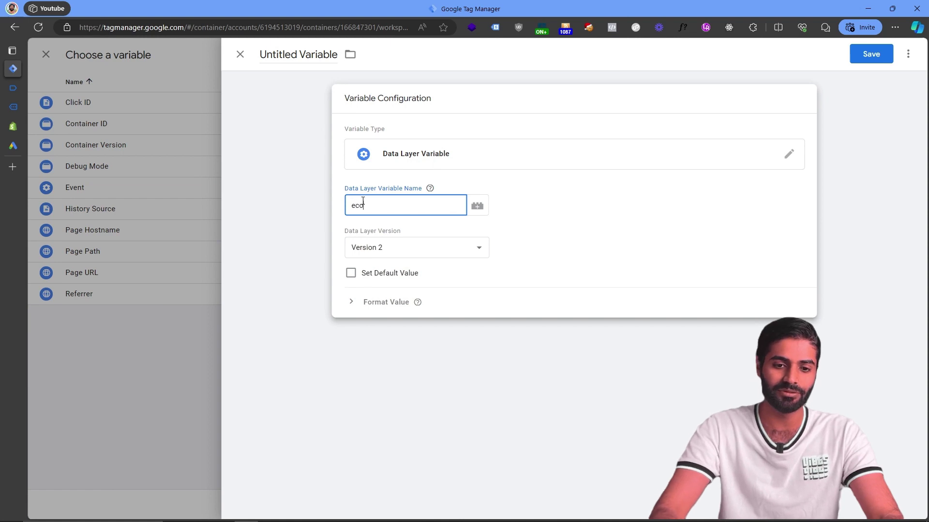
type("mmerce.items.0.price")
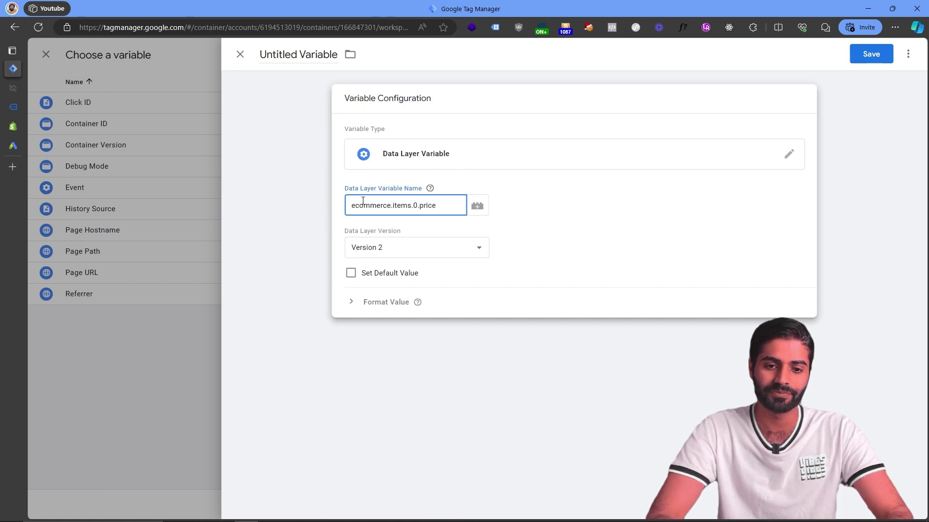
left_click(14, 89)
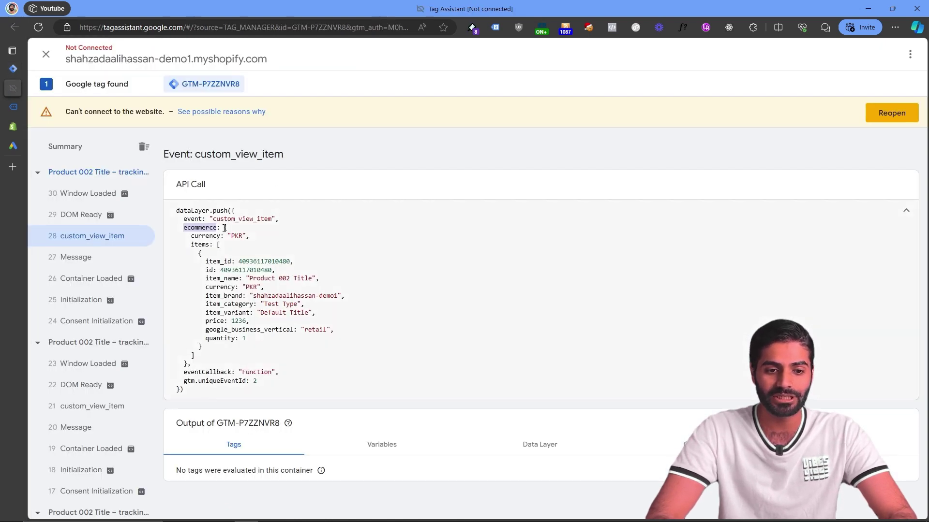
left_click_drag(225, 228, 190, 364)
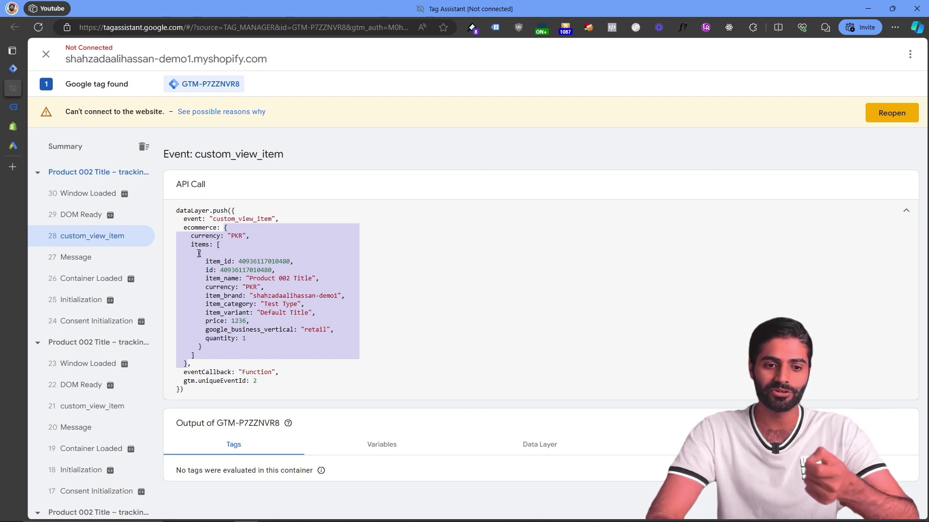
left_click(212, 252)
left_click_drag(217, 246, 213, 355)
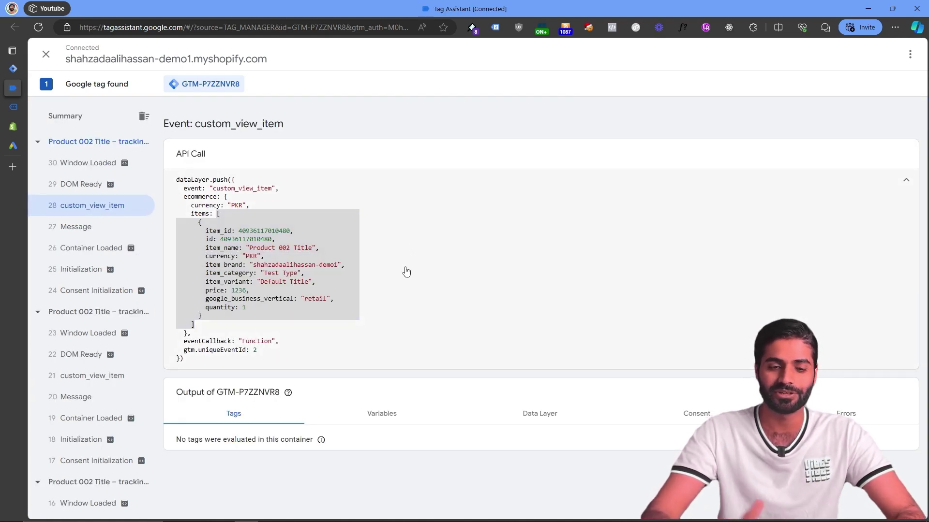
left_click(14, 68)
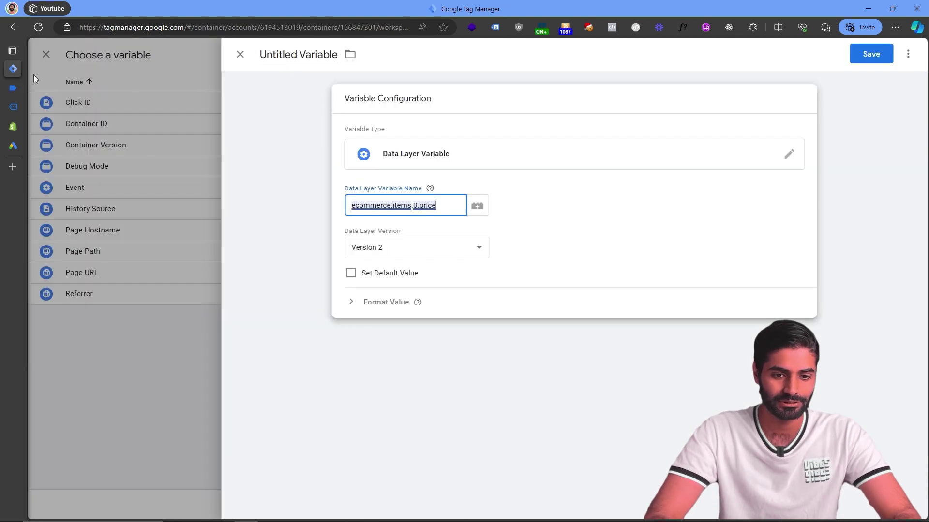
triple_click(414, 203)
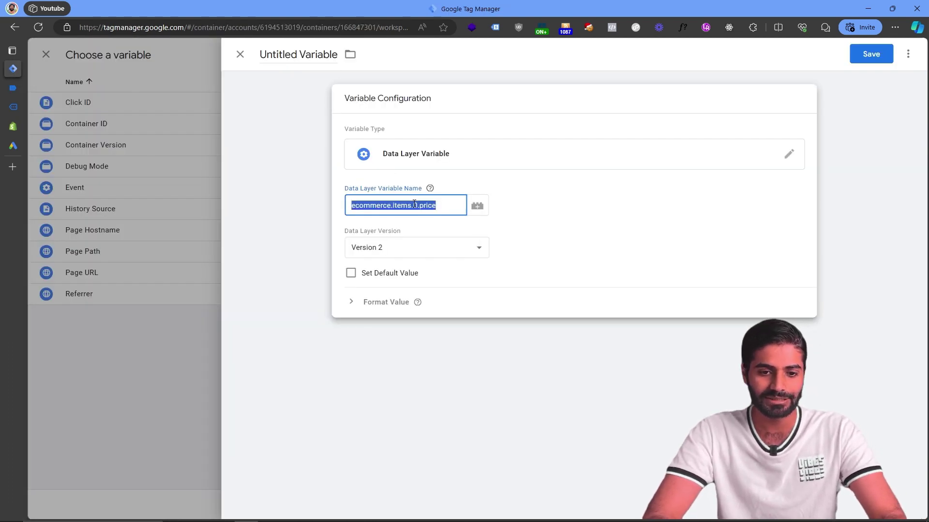
left_click(303, 59)
type("DLV")
key("ctrl+v")
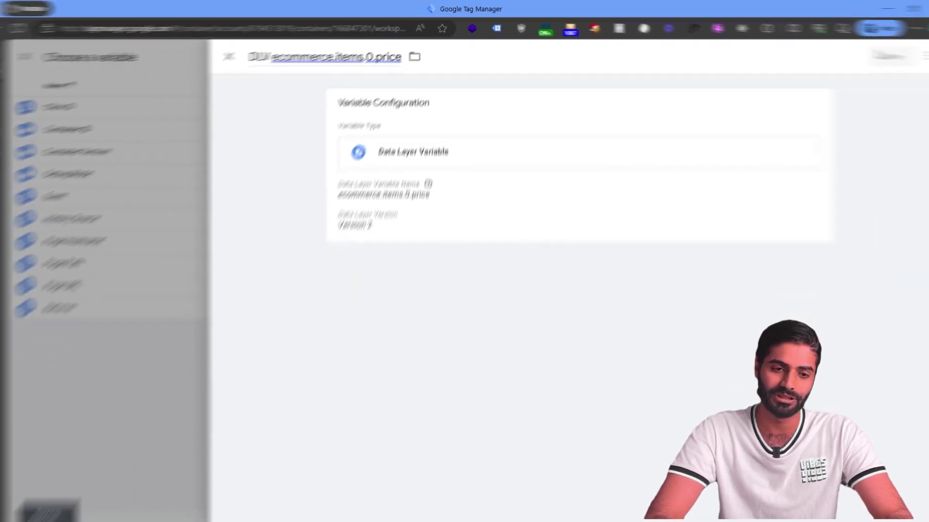
Save the price variable as Conversion Value and start a new variable for Currency Code
left_click(860, 52)
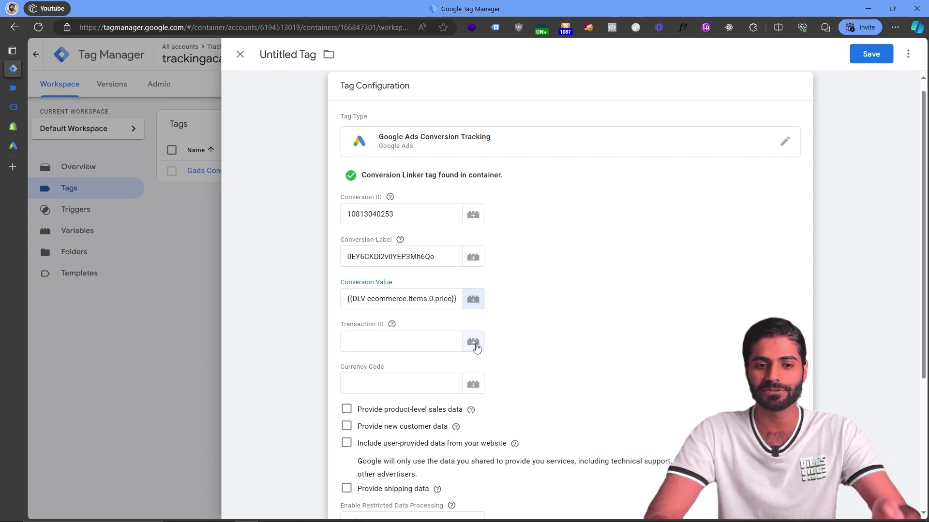
left_click(472, 384)
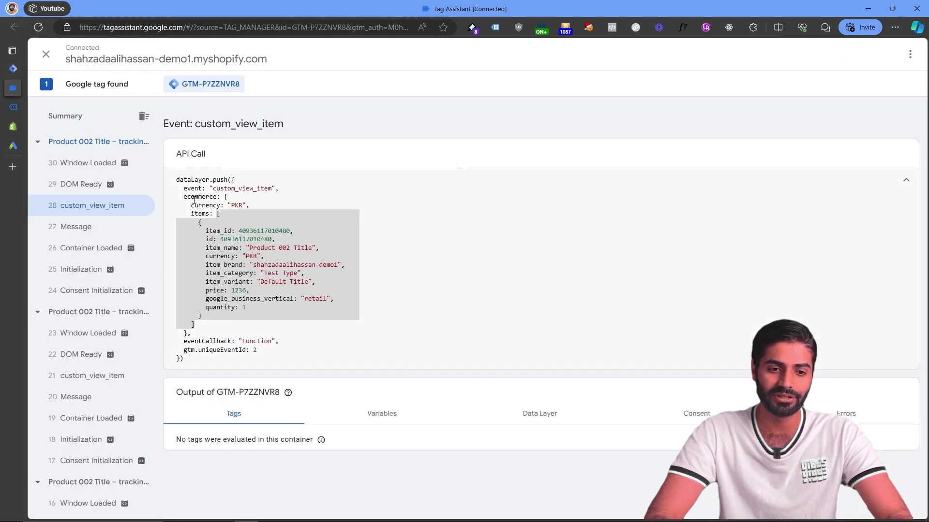
double_click(194, 198)
double_click(200, 212)
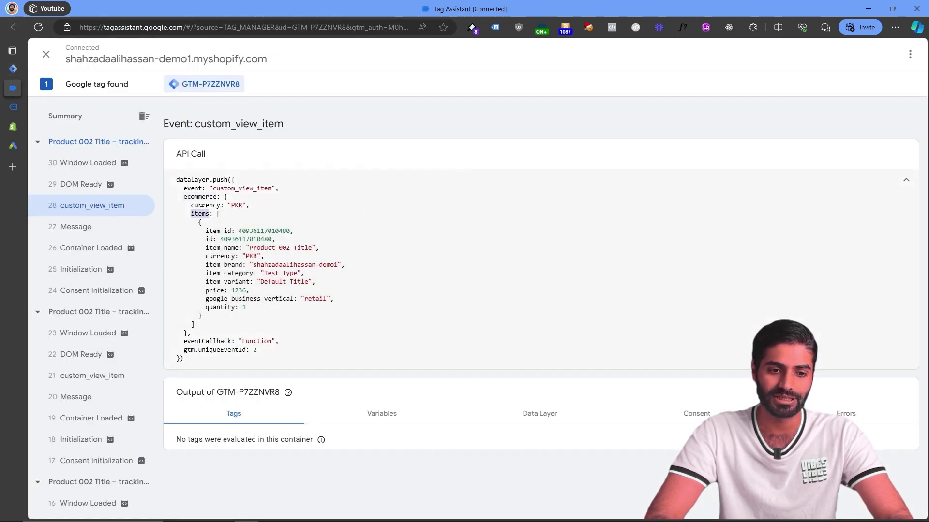
left_click(13, 68)
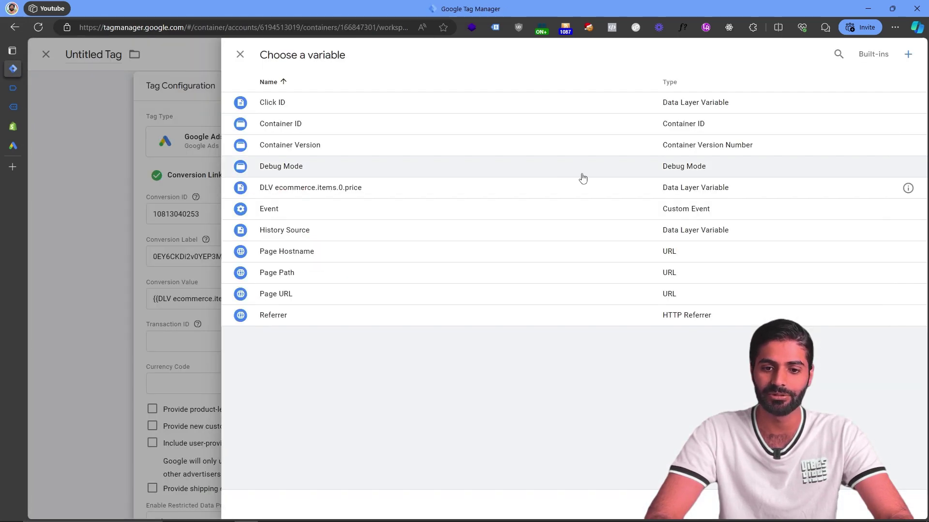
left_click(909, 53)
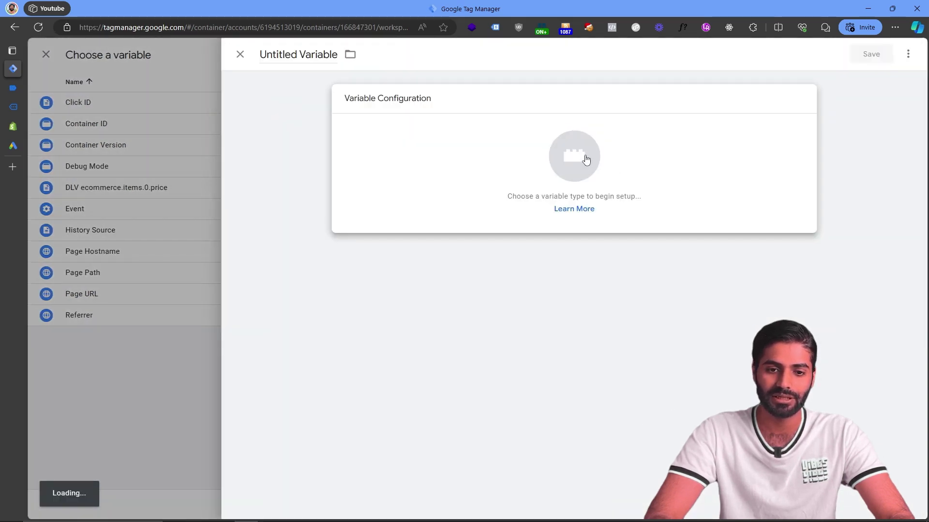
Make a Data Layer Variable reading ecommerce.currency, titled 'DLV ecommerce.currency'
left_click(586, 160)
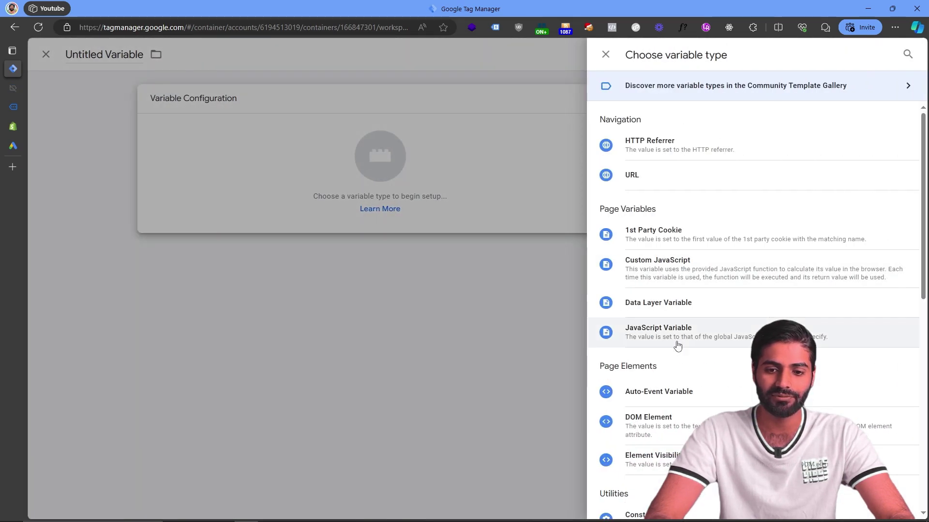
left_click(652, 307)
left_click(412, 203)
type("ecommer")
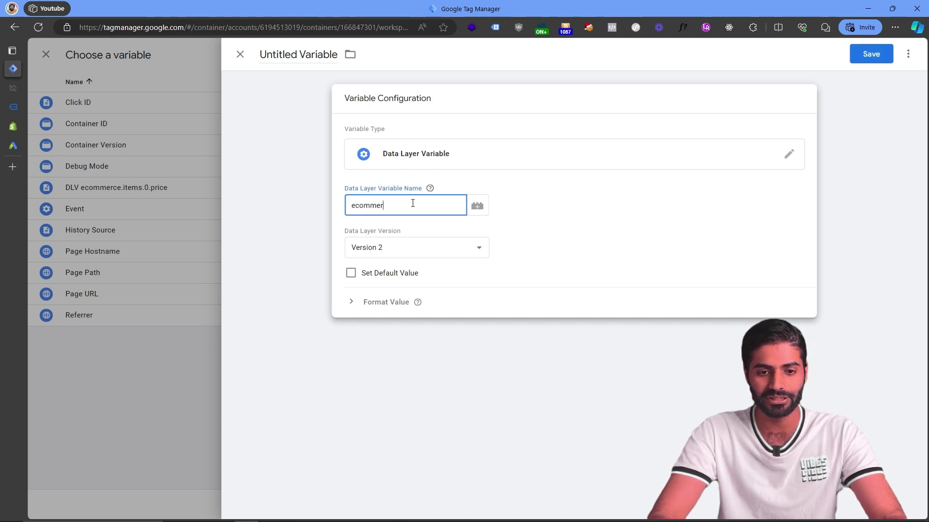
type("ce.currency")
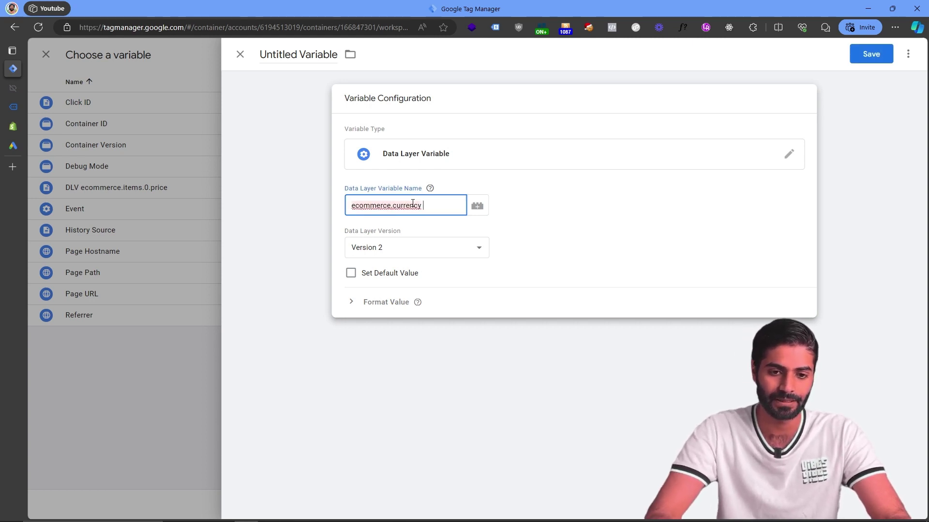
key("ctrl+a")
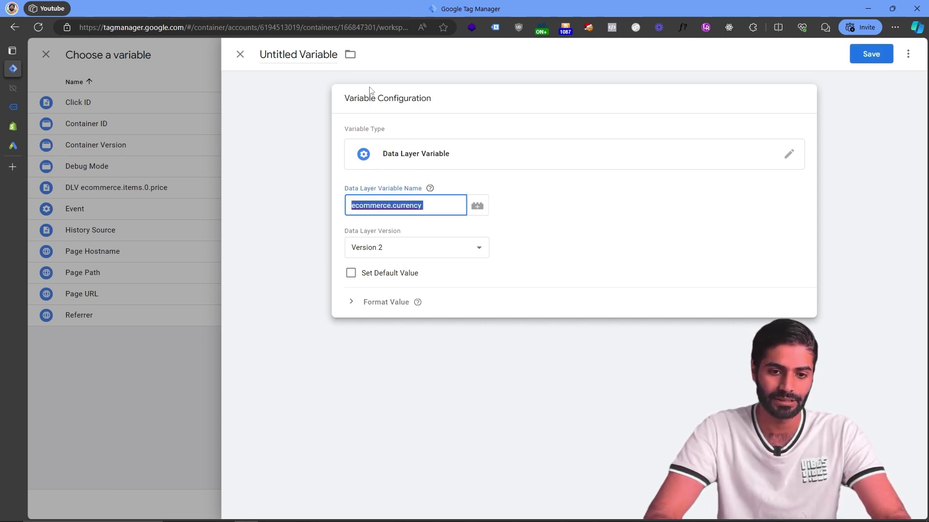
key("ctrl+c")
left_click(315, 52)
type("DLV")
key("ctrl+v")
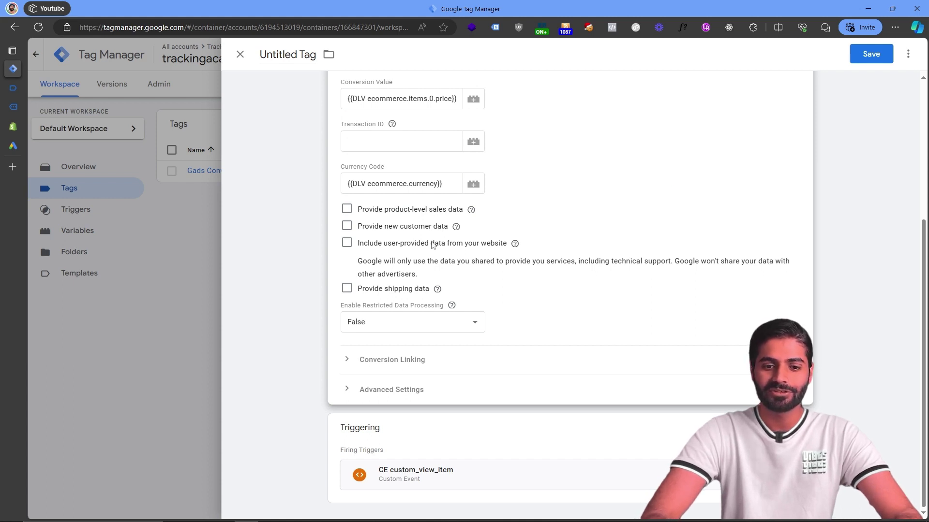
Enable product-level sales data with Data Layer as the data source
left_click(346, 209)
scroll(346, 209, "down", 2)
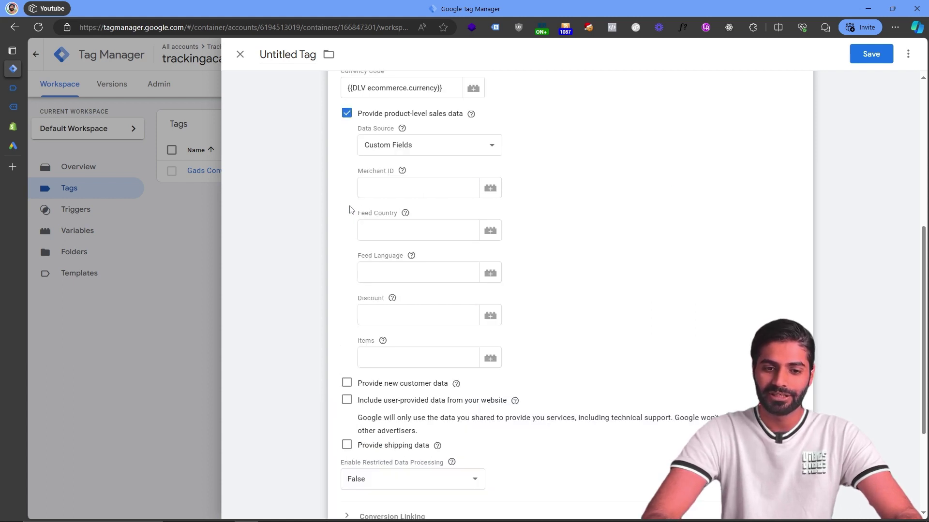
left_click(428, 149)
left_click(419, 162)
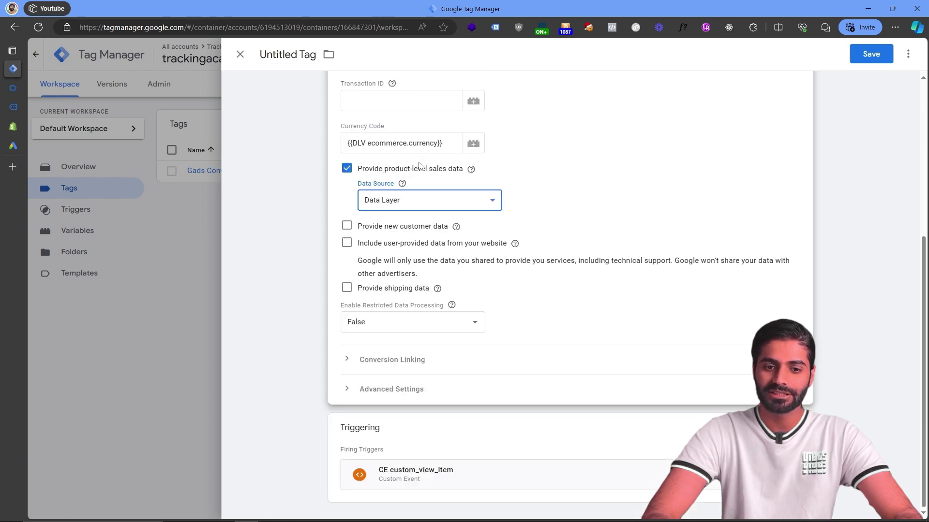
mouse_move(408, 183)
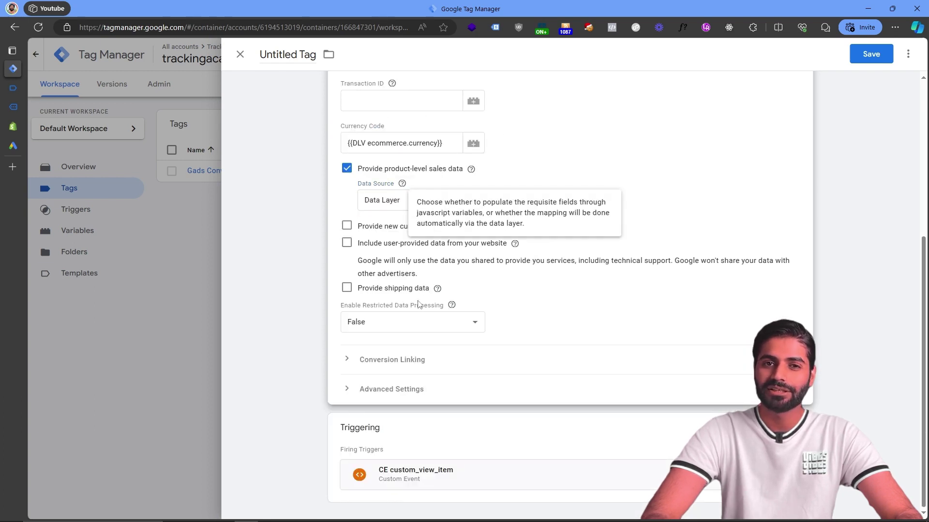
scroll(418, 303, "up", 5)
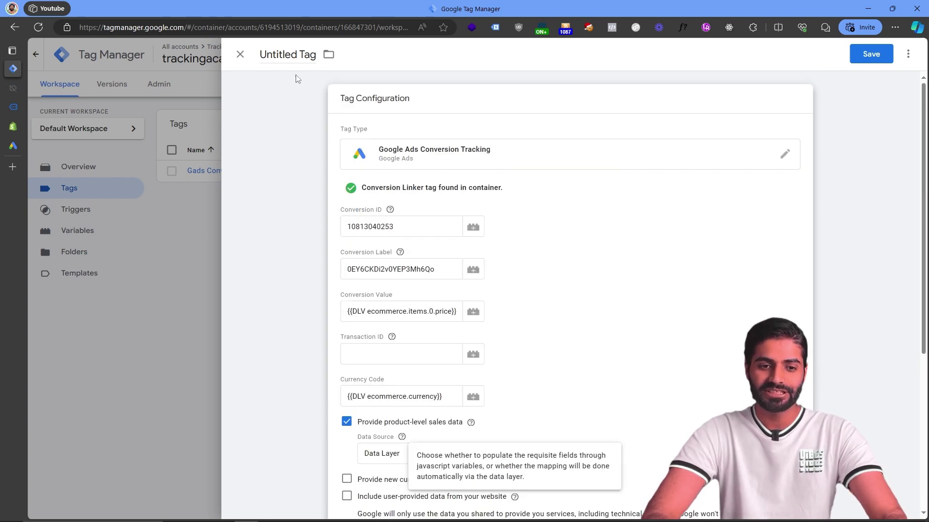
Name the conversion tag 'Gads CT view_item' and save it
left_click(288, 60)
type("Gad")
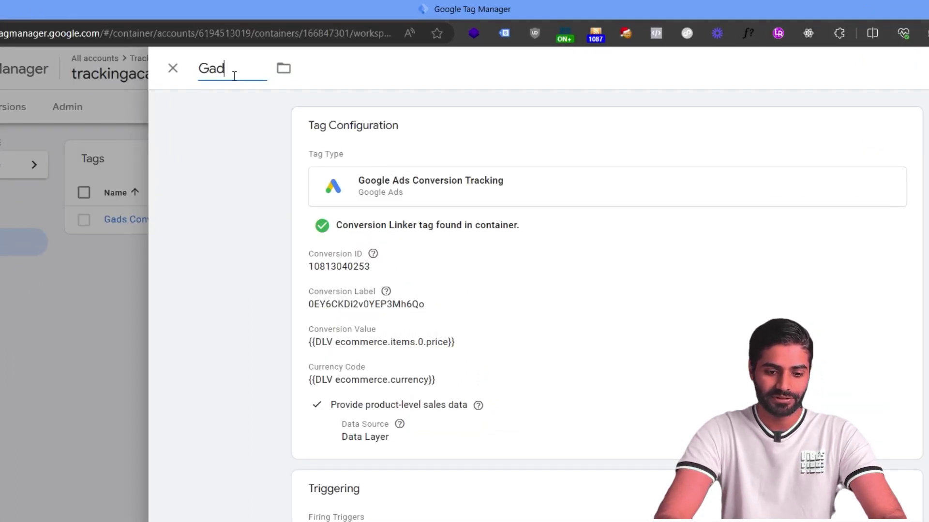
type("s_view_v")
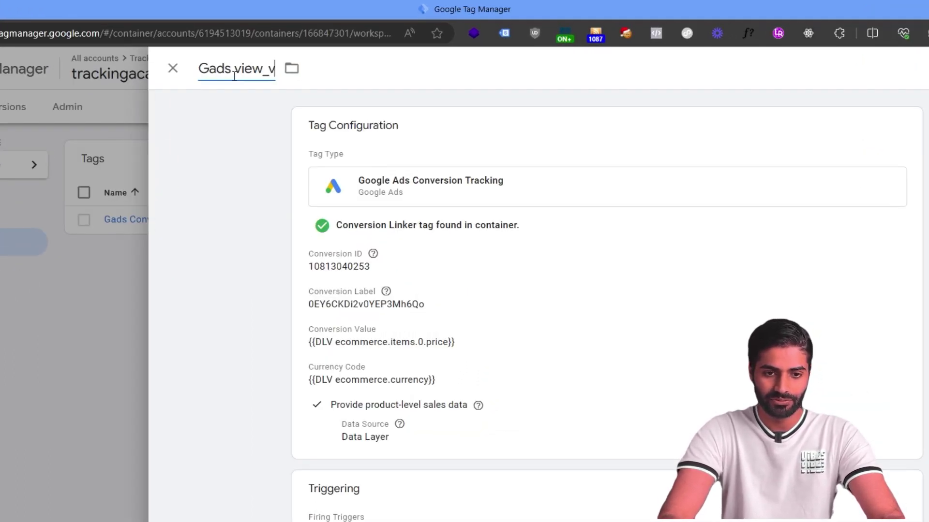
key("BackSpace")
type("item")
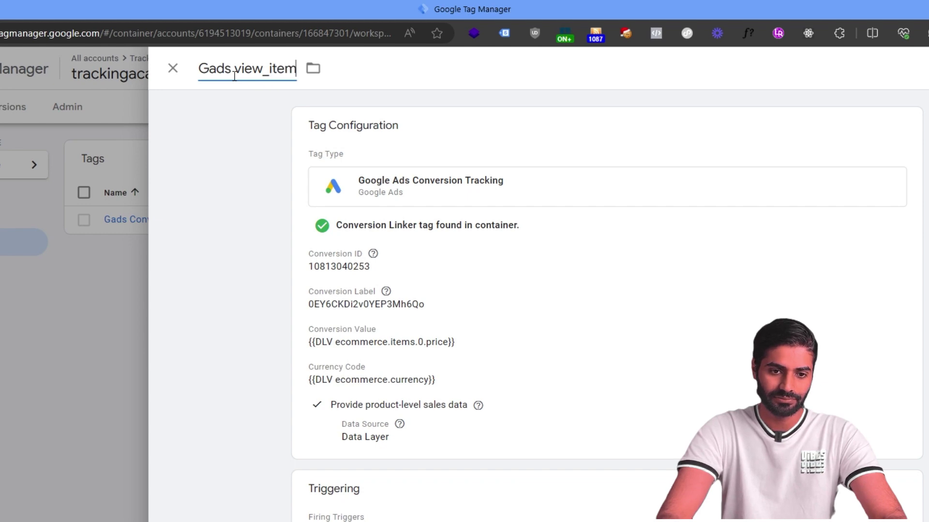
key("Home")
left_click(235, 72)
type("CT")
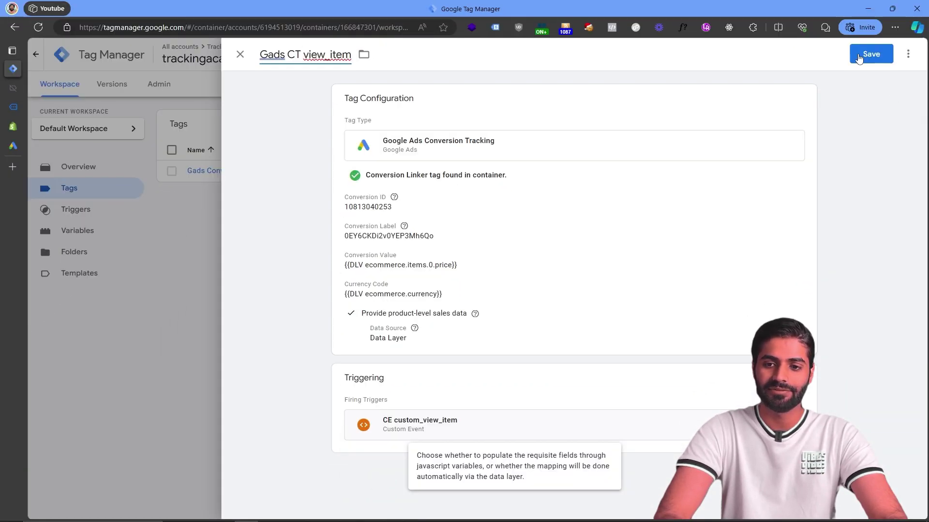
left_click(866, 55)
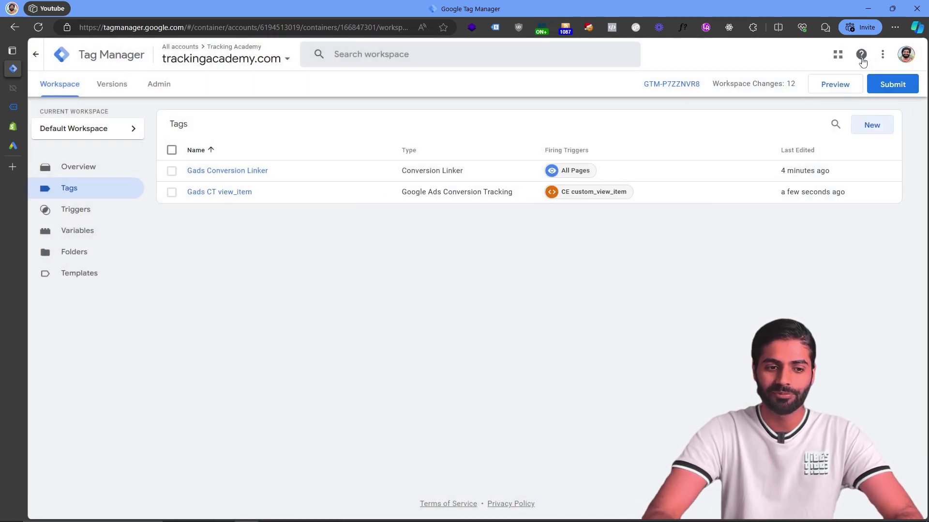
Finish the view_item conversion action in Google Ads and select it under the Other goal
left_click(14, 146)
scroll(432, 470, "down", 1)
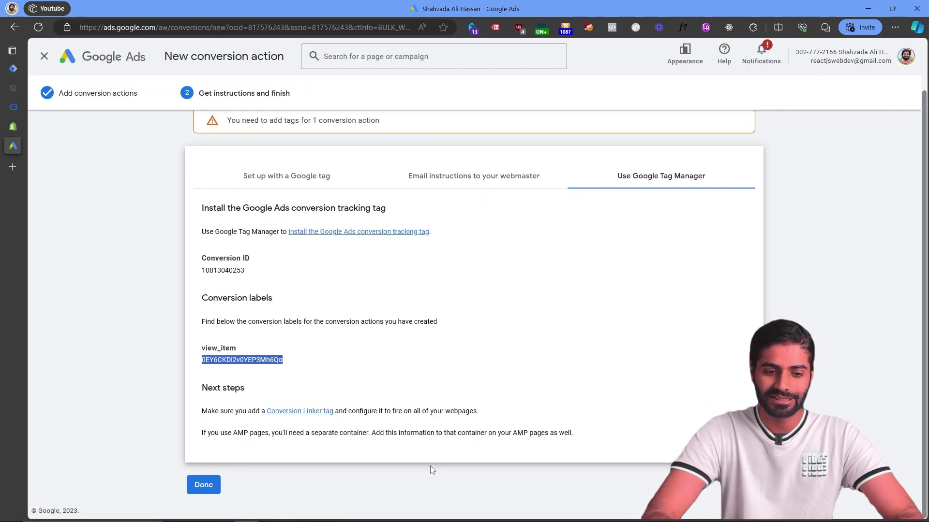
left_click(206, 487)
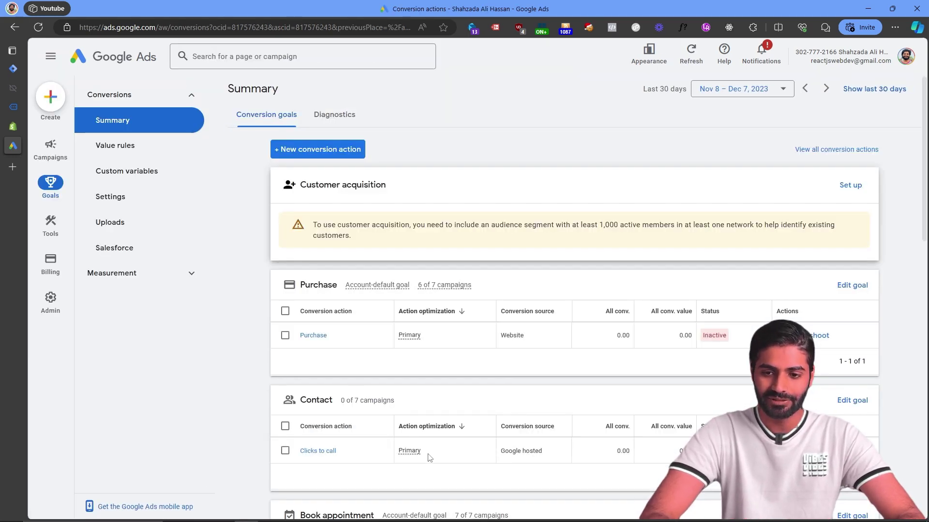
scroll(429, 458, "down", 10)
left_click(285, 411)
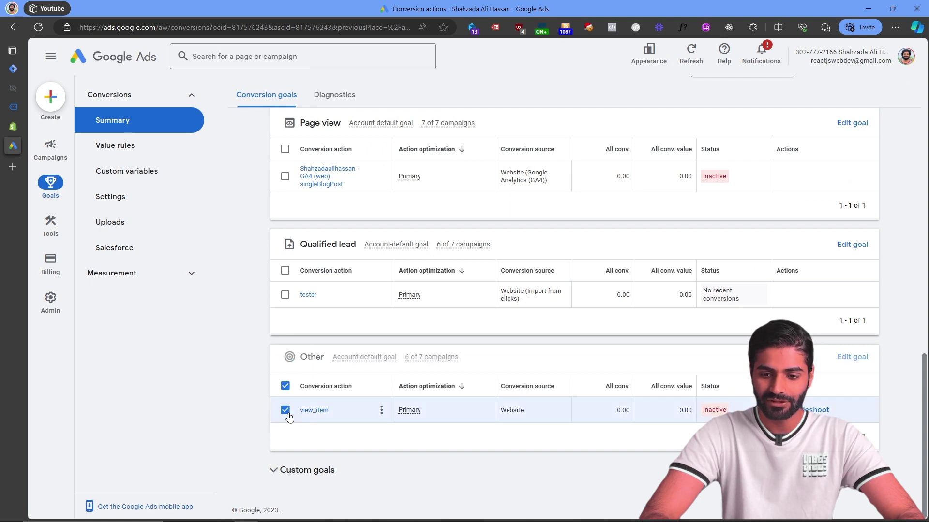
mouse_move(714, 410)
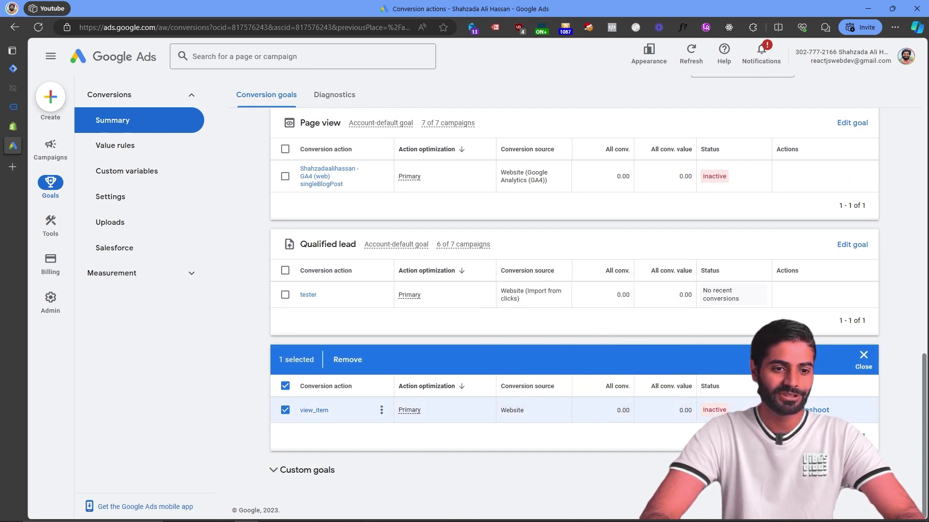
left_click(13, 68)
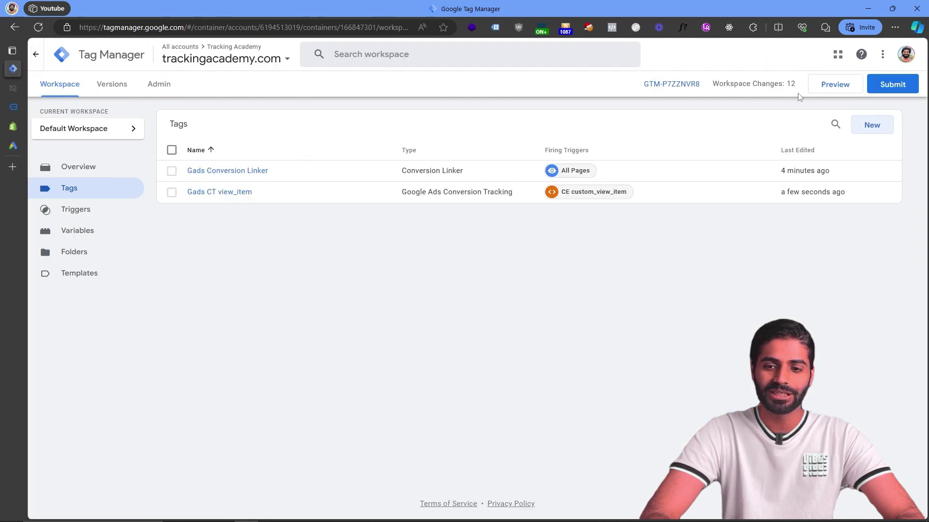
Preview the workspace and confirm the Google Ads conversion tag fires on Product 001 Title with value 1234 PKR
left_click(836, 88)
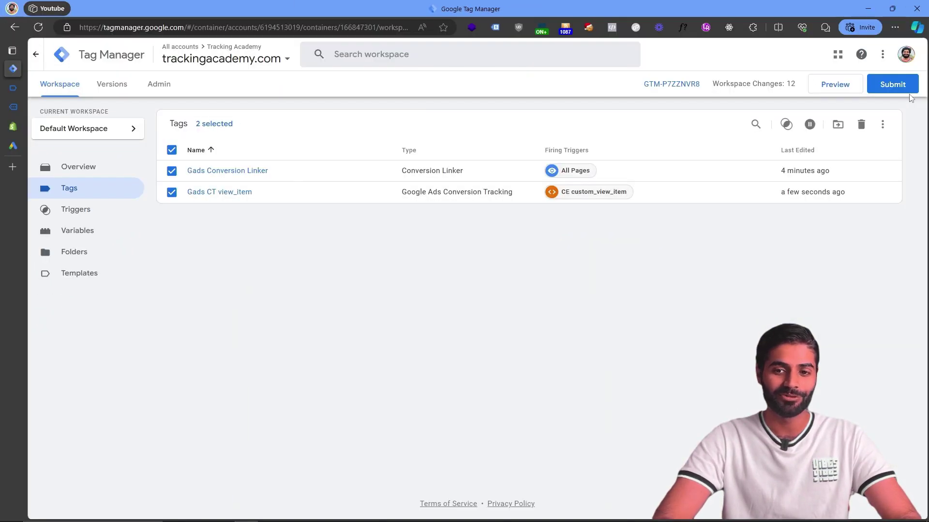
Publish the container as Version 13, named with the author's name and 'Gads View item'
left_click(893, 83)
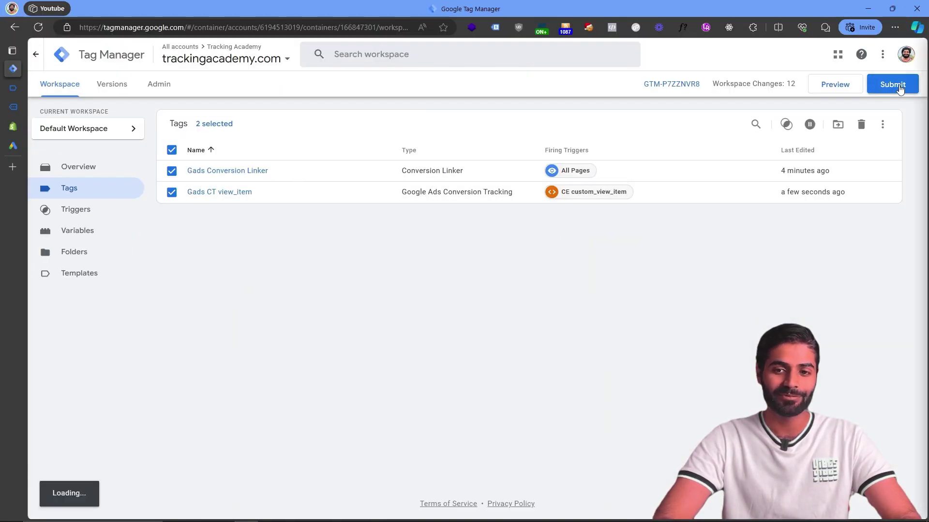
left_click(430, 180)
type("[")
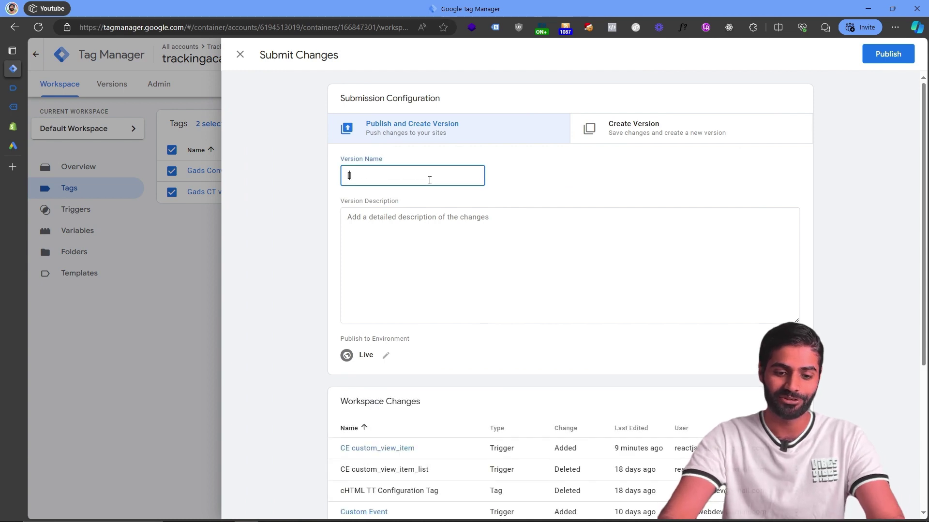
type("ShahzadaAliH")
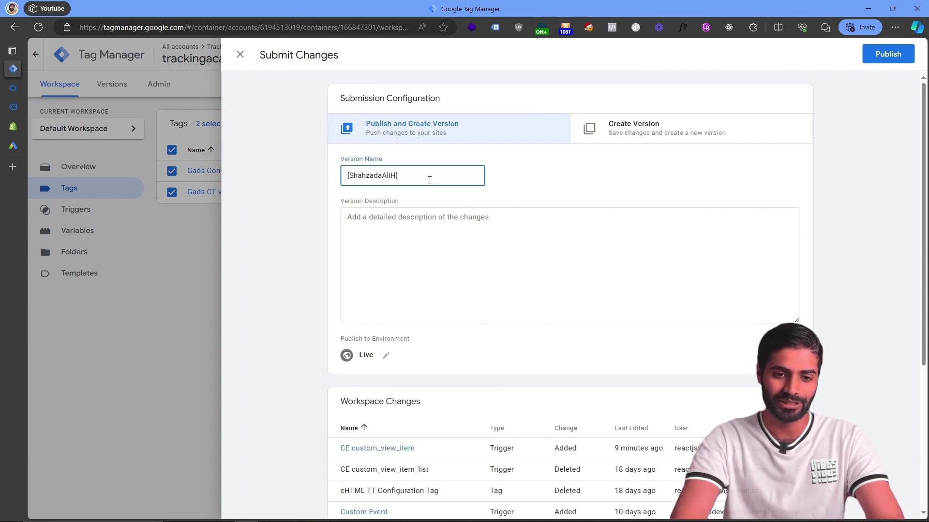
type("assan] G")
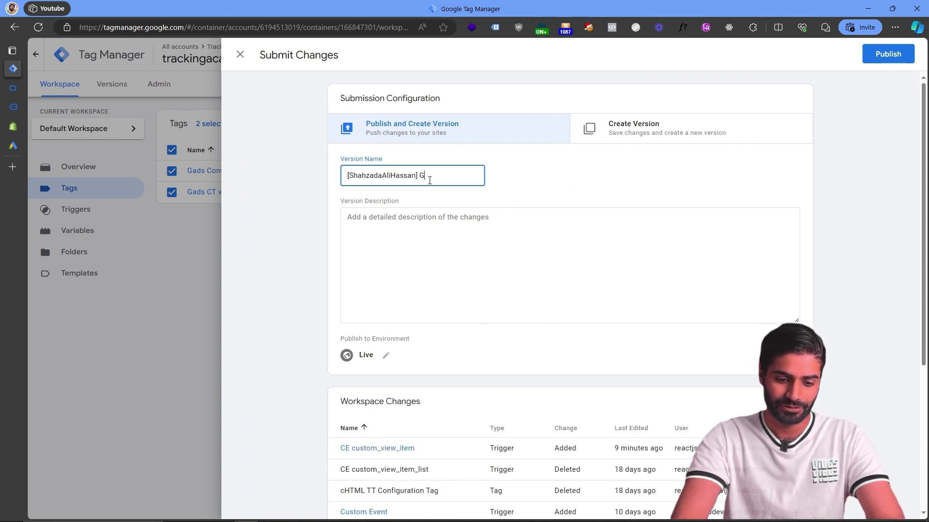
type("ads View")
type(" ITem")
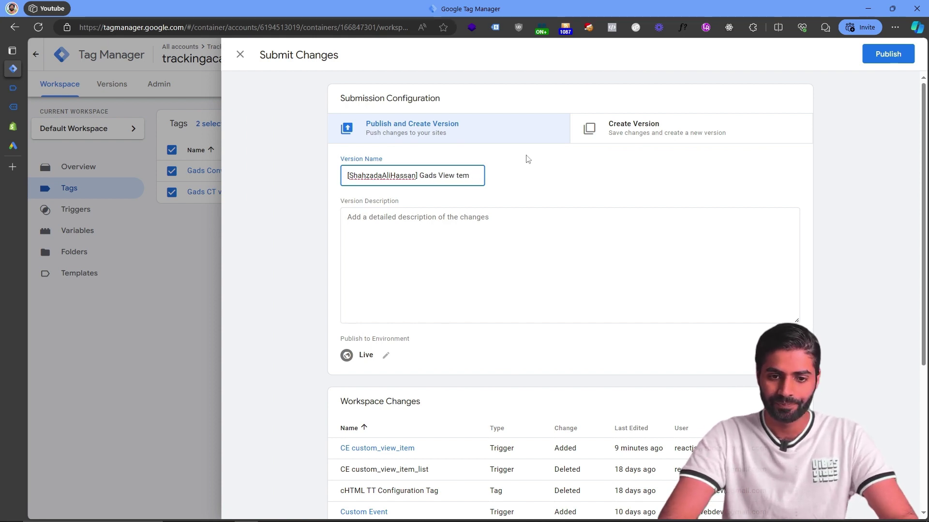
key("Left")
key("Left")
key("Left")
type("i")
left_click(891, 54)
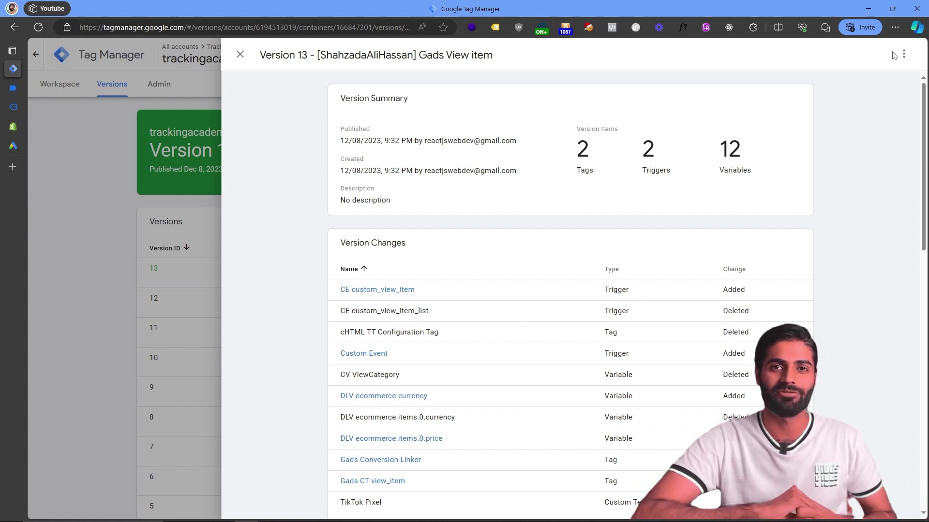
left_click(14, 146)
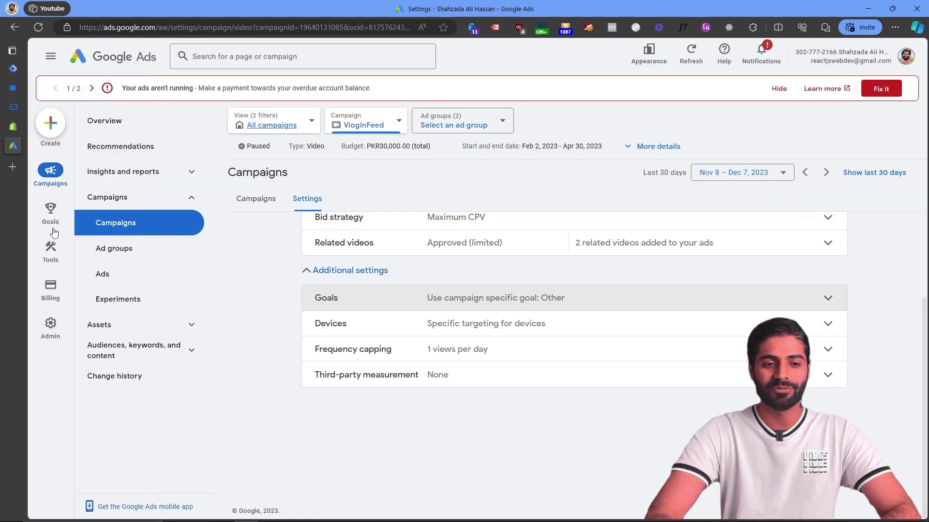
Open the VlogInFeed campaign's settings and expand its Goals setting, currently using account goals
left_click(51, 220)
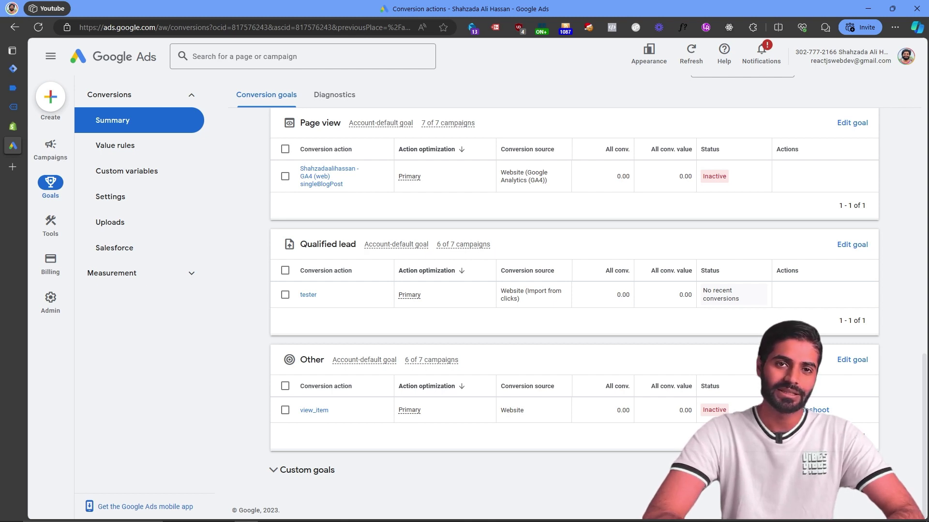
mouse_move(60, 146)
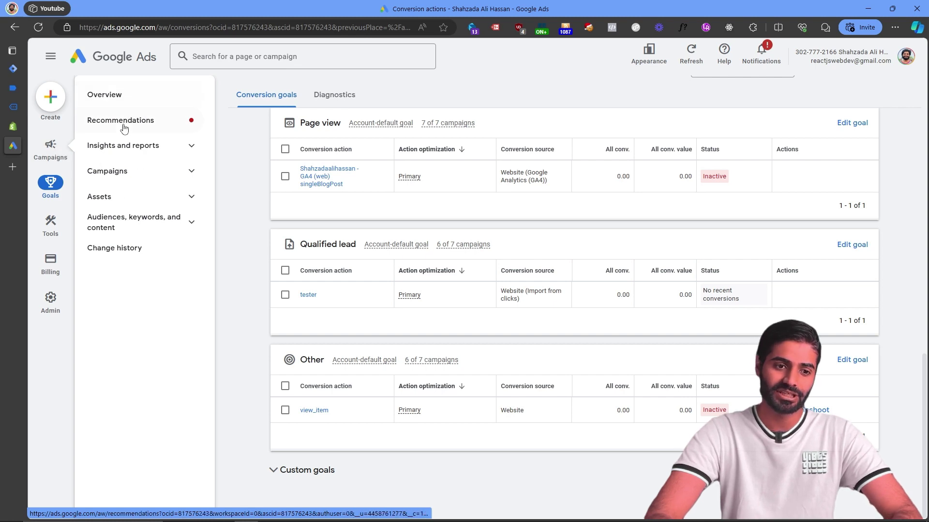
left_click(52, 151)
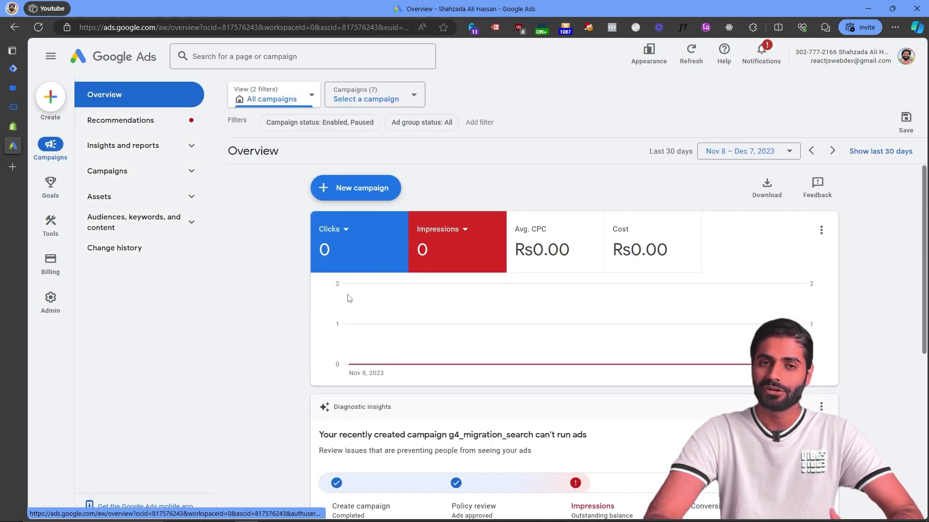
left_click(140, 171)
left_click(123, 203)
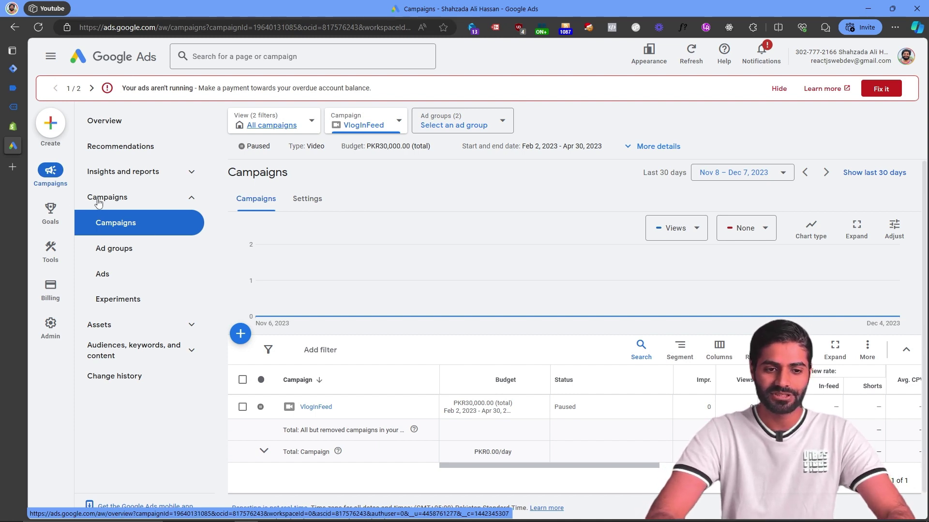
left_click(313, 202)
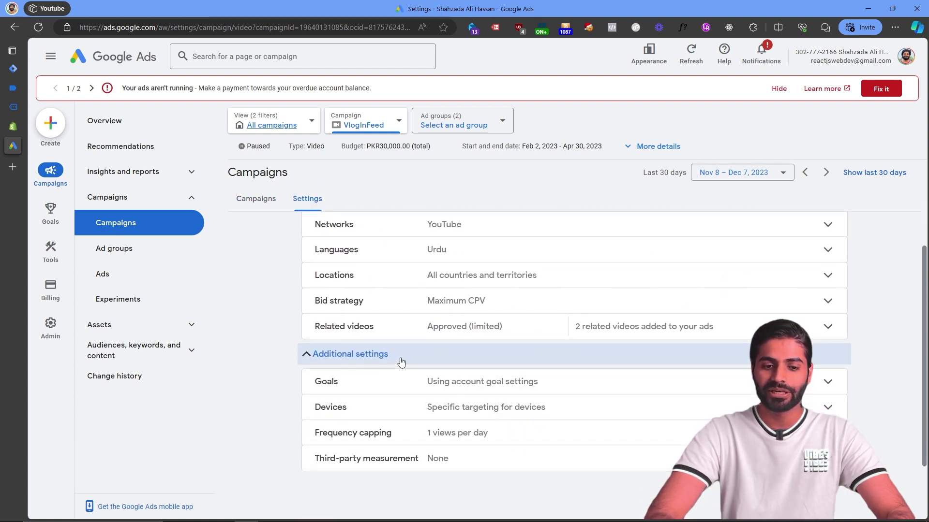
left_click(452, 385)
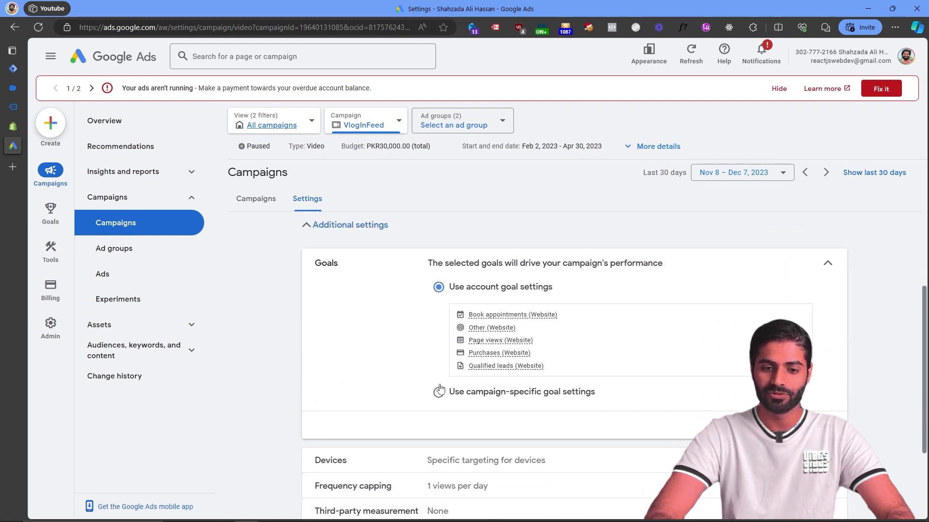
Set VlogInFeed to campaign-specific goals with only Other (Website), which includes view_item
left_click(439, 392)
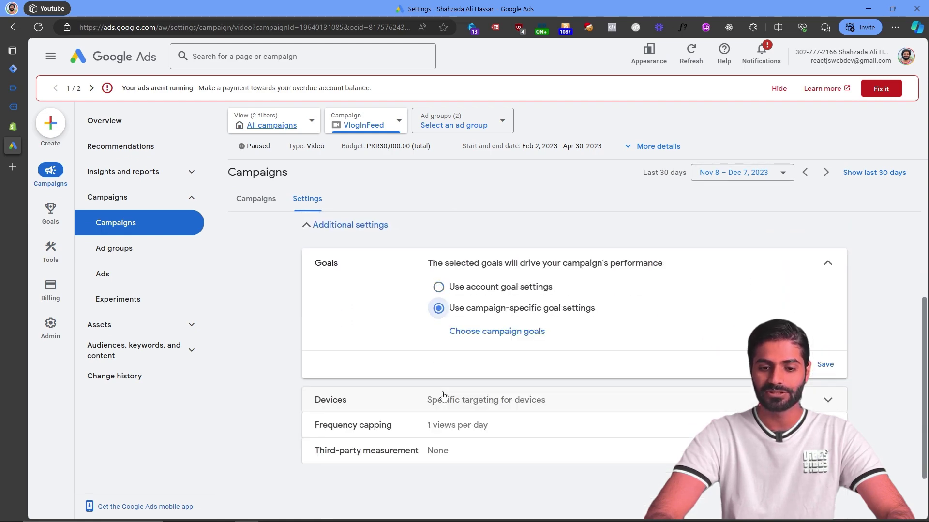
left_click(515, 333)
scroll(325, 317, "down", 2)
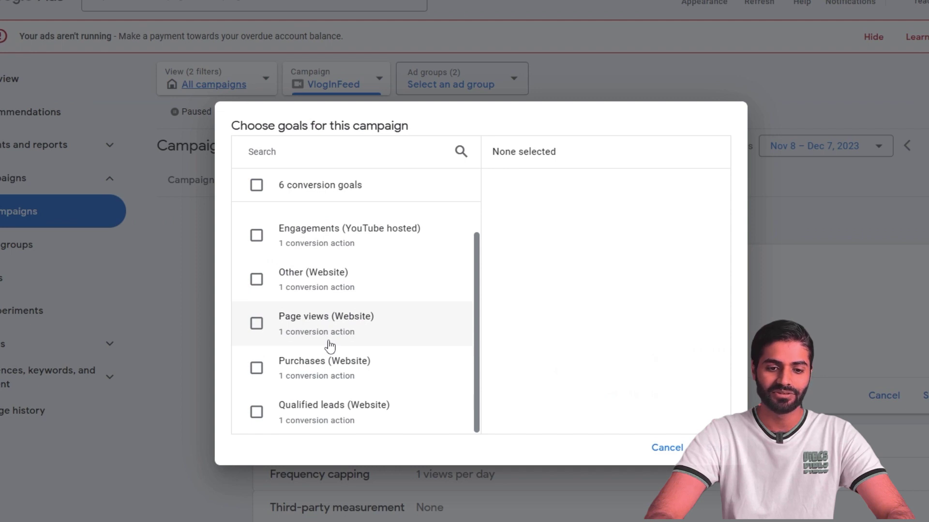
left_click(331, 284)
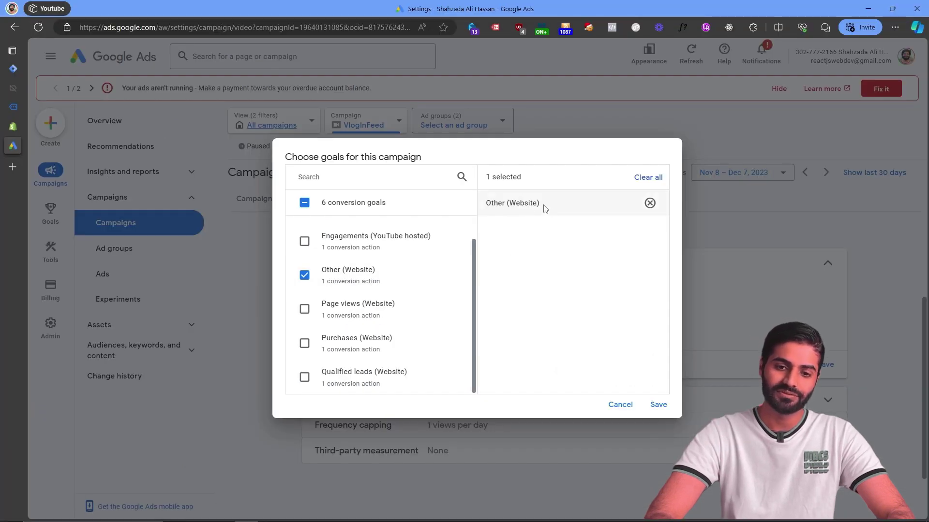
left_click_drag(545, 208, 489, 208)
left_click(662, 408)
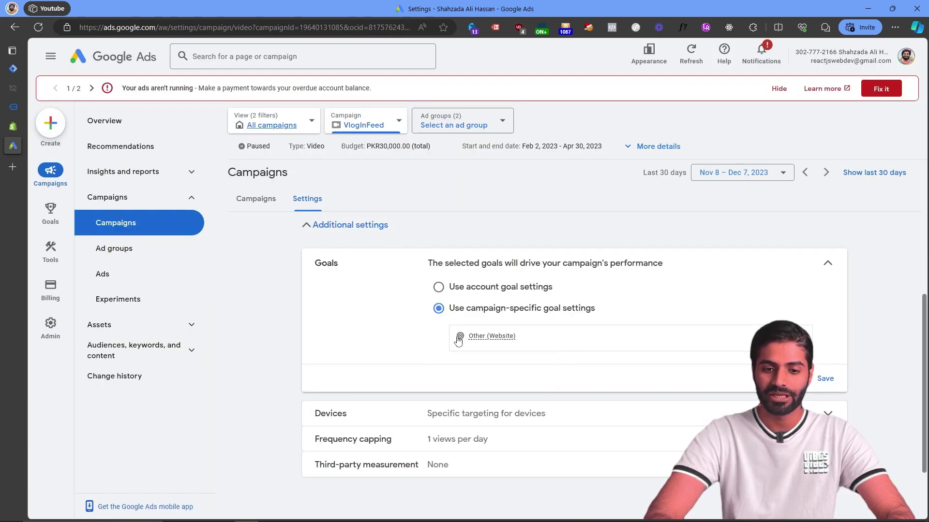
mouse_move(482, 340)
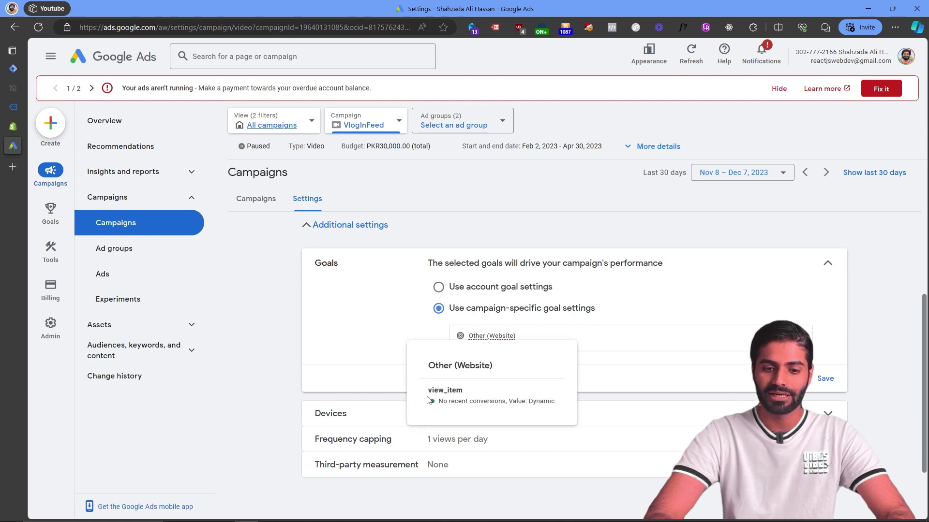
left_click_drag(427, 397, 563, 410)
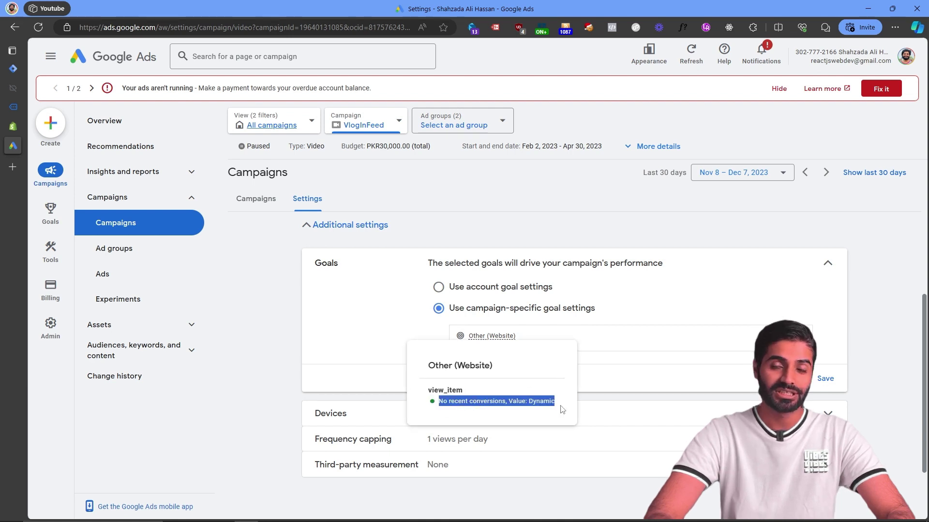